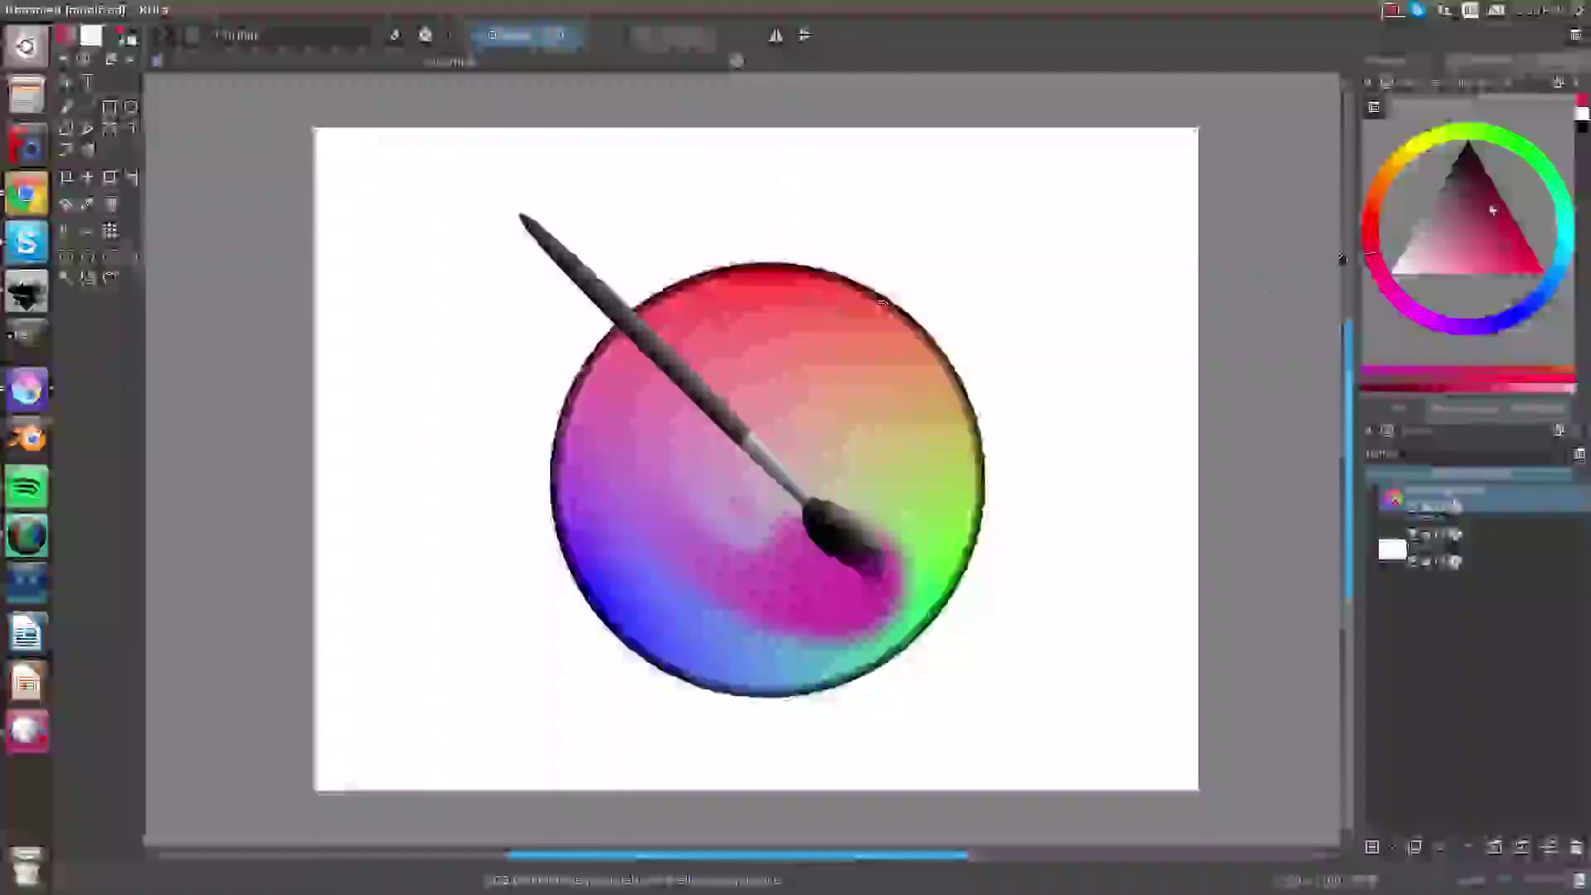
# Step: Choose a near-black colour and fill the red area at the circle's top and the blue area at its lower left
pyautogui.moveTo(1492, 210); pyautogui.dragTo(1478, 129)
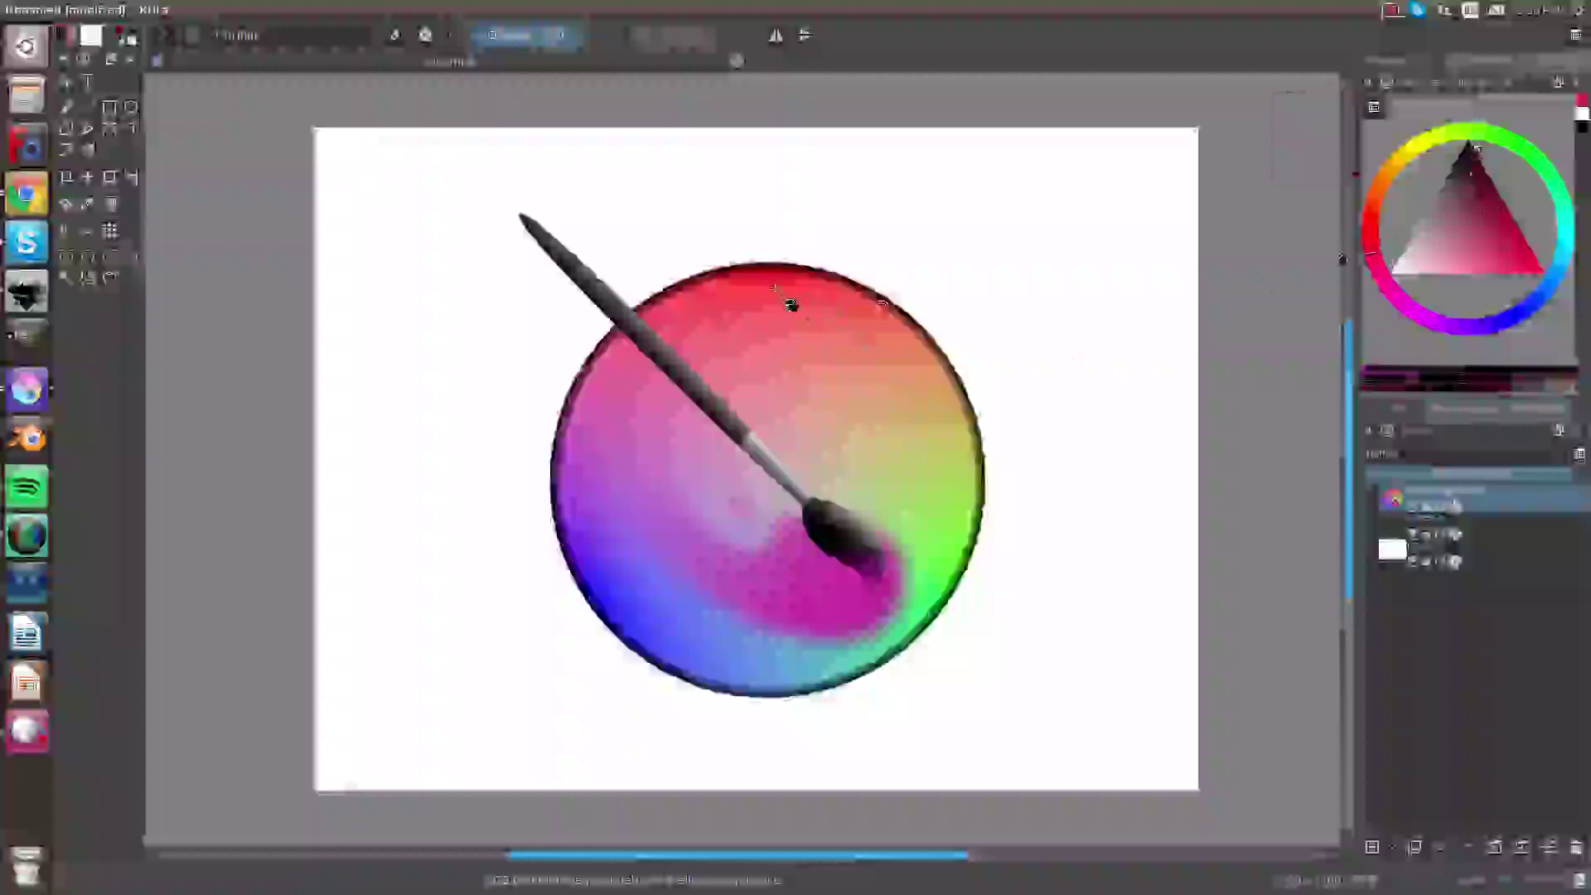
pyautogui.click(808, 303)
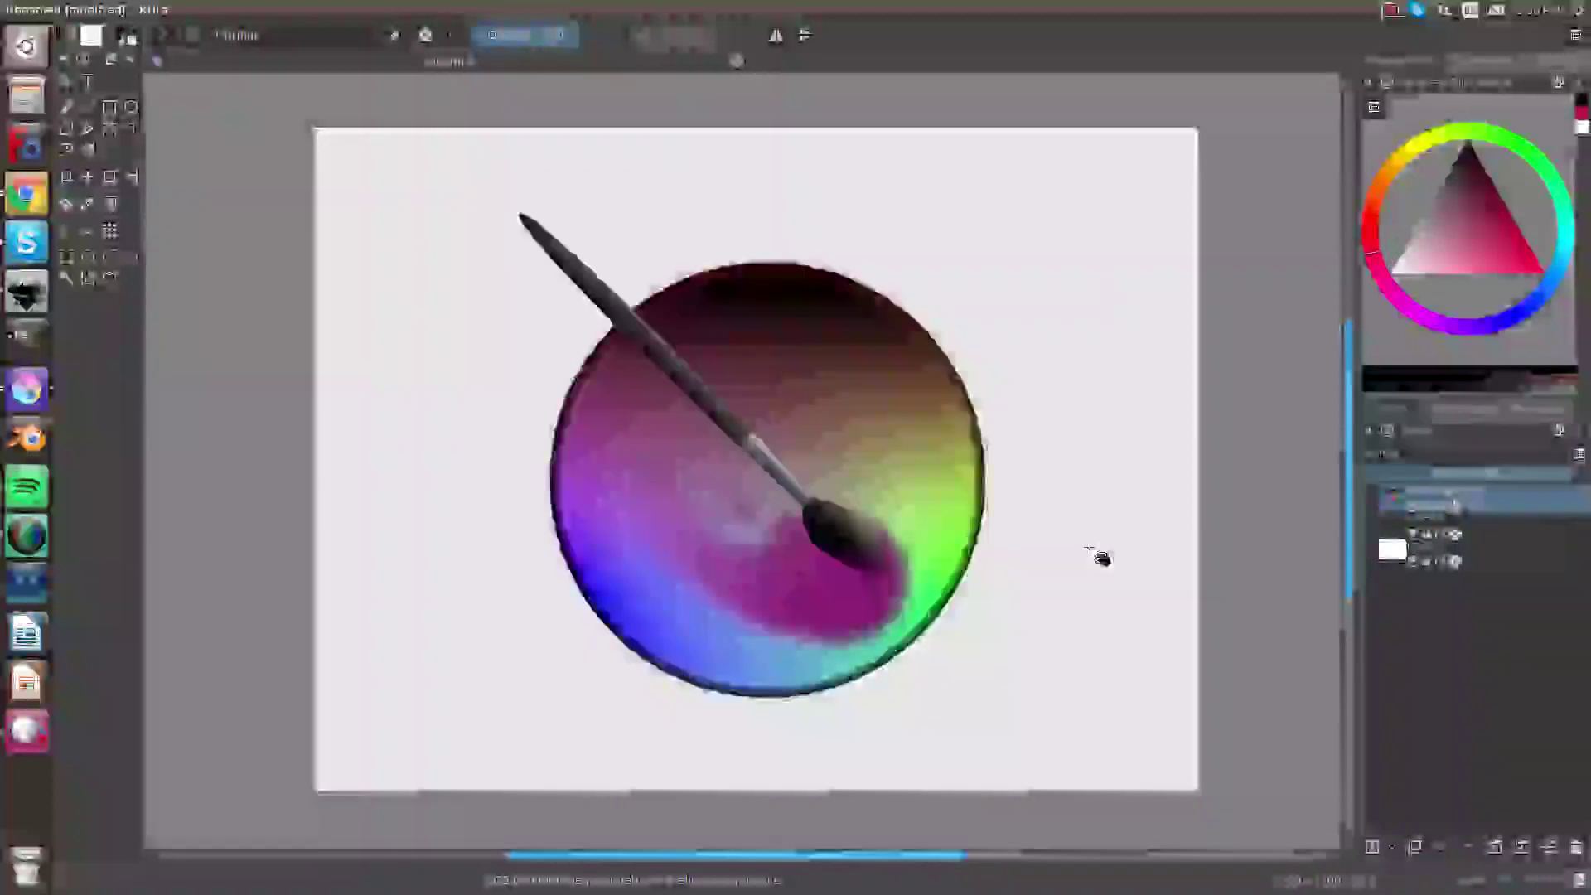
pyautogui.click(1521, 414)
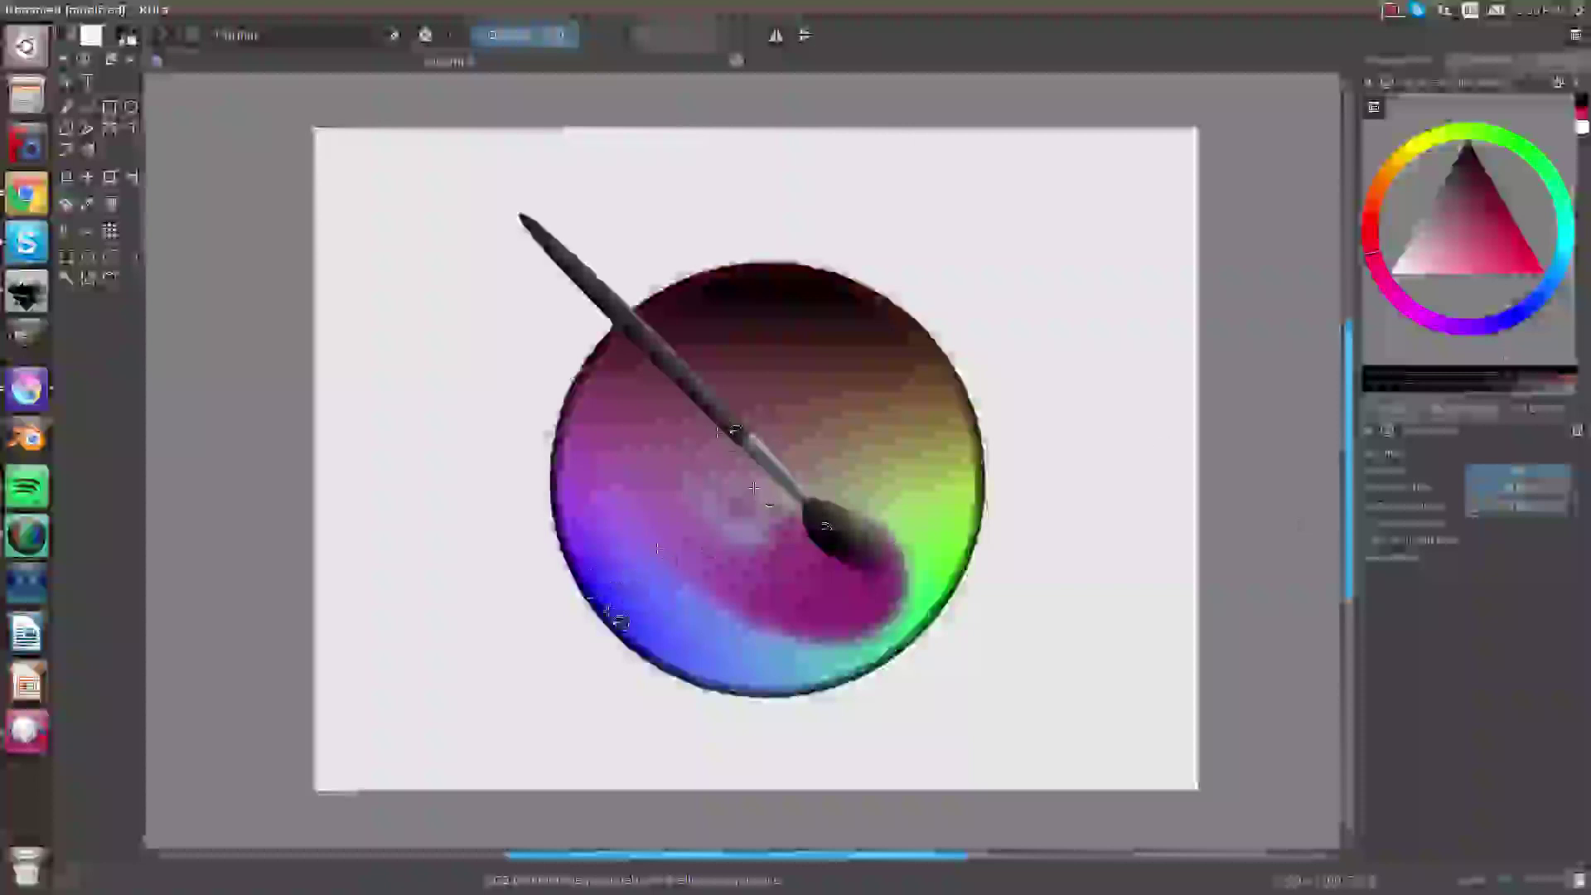
pyautogui.click(608, 595)
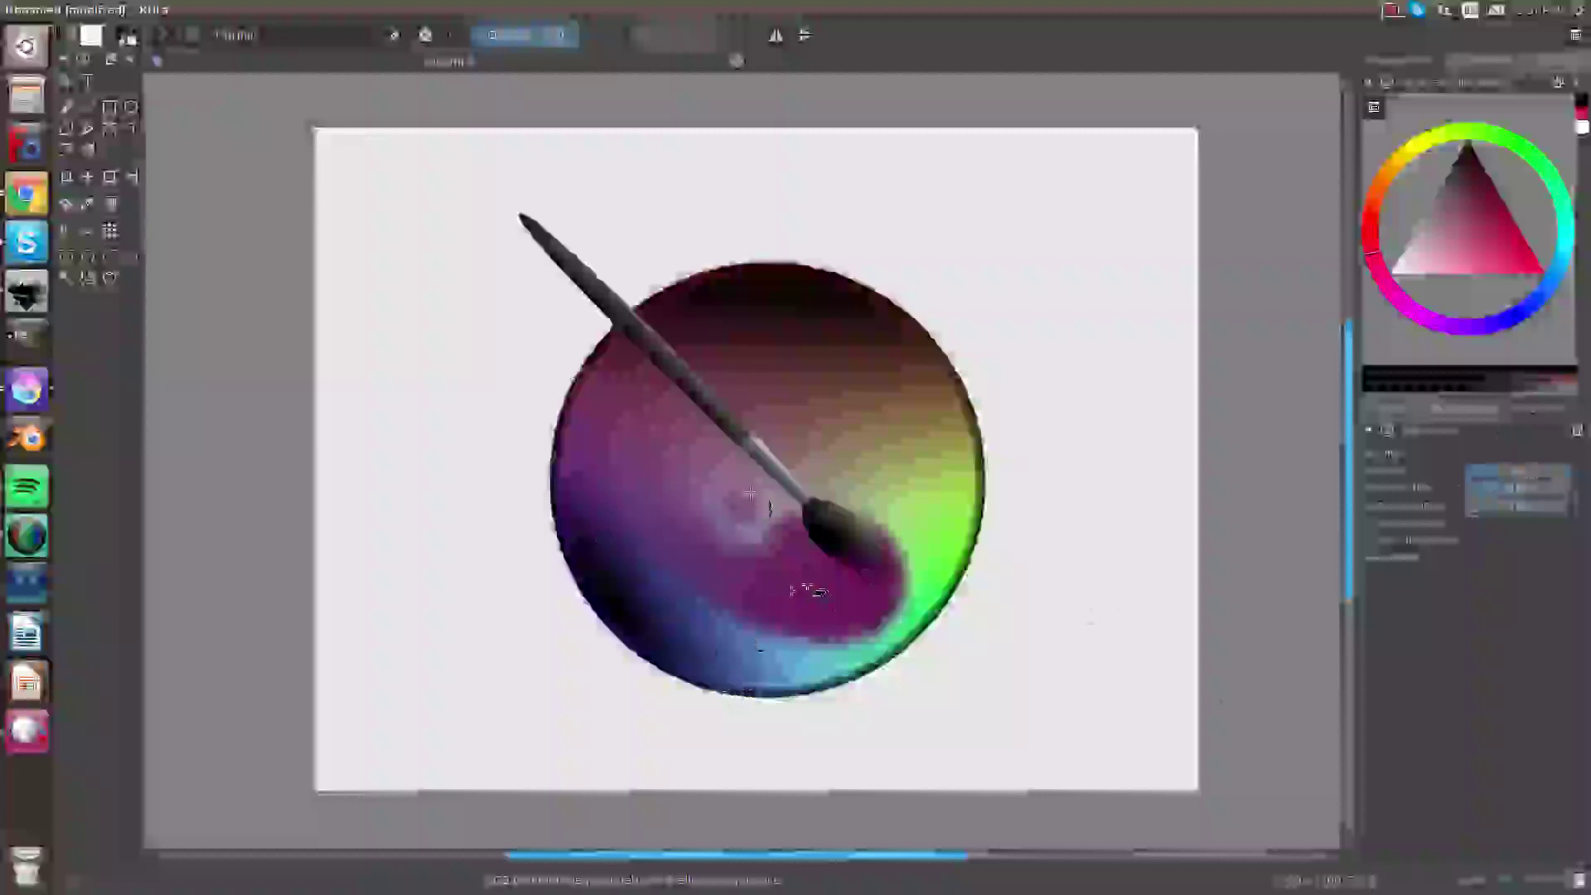
# Step: Try filling the magenta area under the brush tip and the green area near the circle's edge with near-black
pyautogui.moveTo(837, 592); pyautogui.dragTo(809, 739)
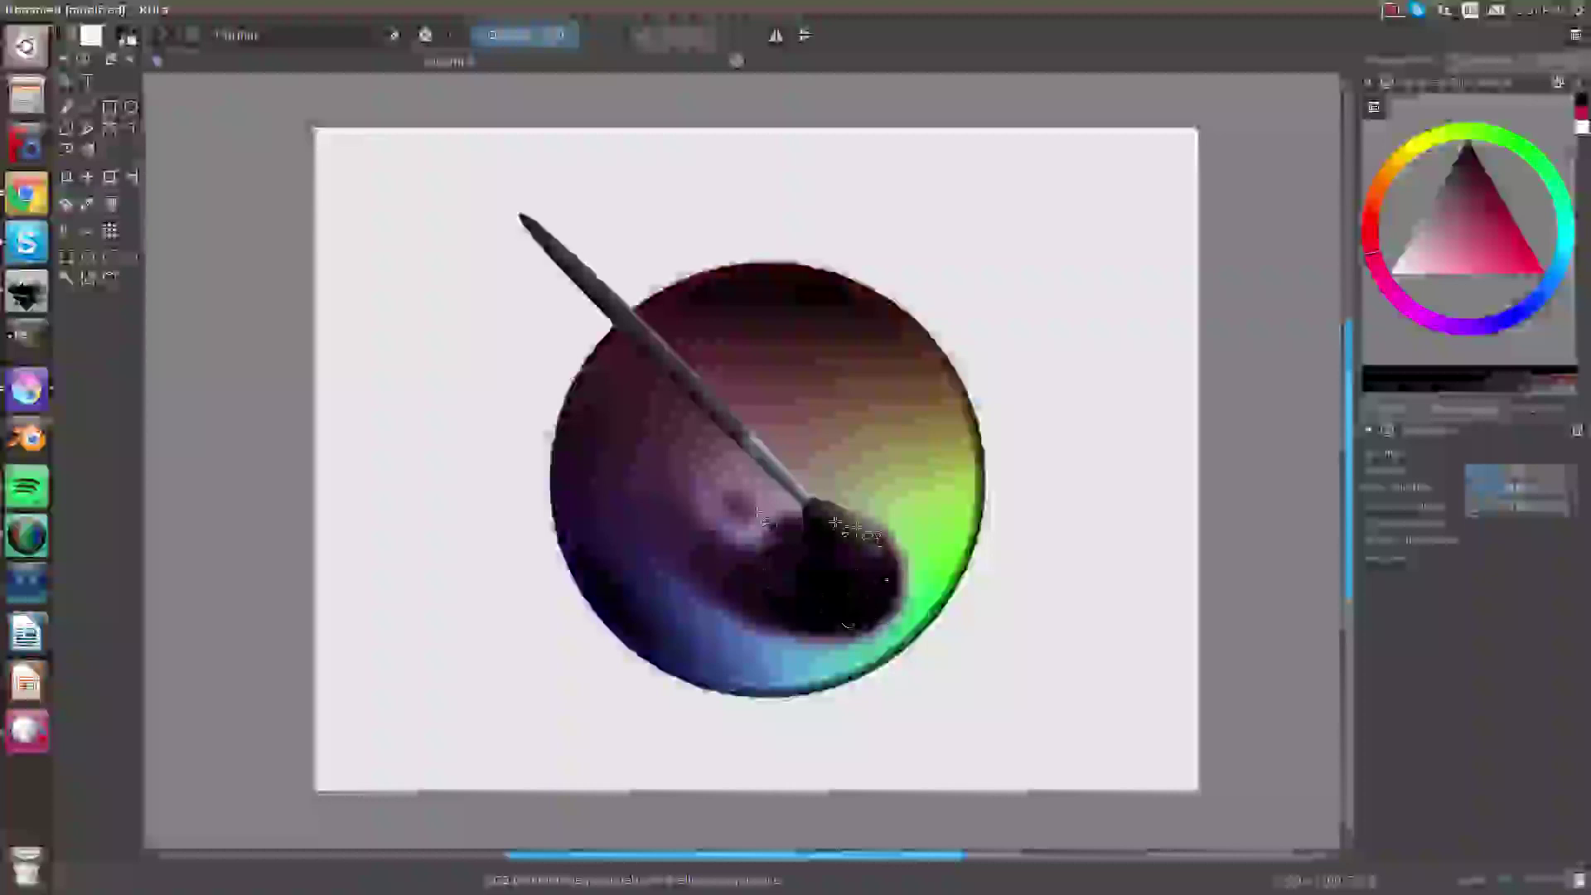
pyautogui.moveTo(952, 533); pyautogui.dragTo(920, 596)
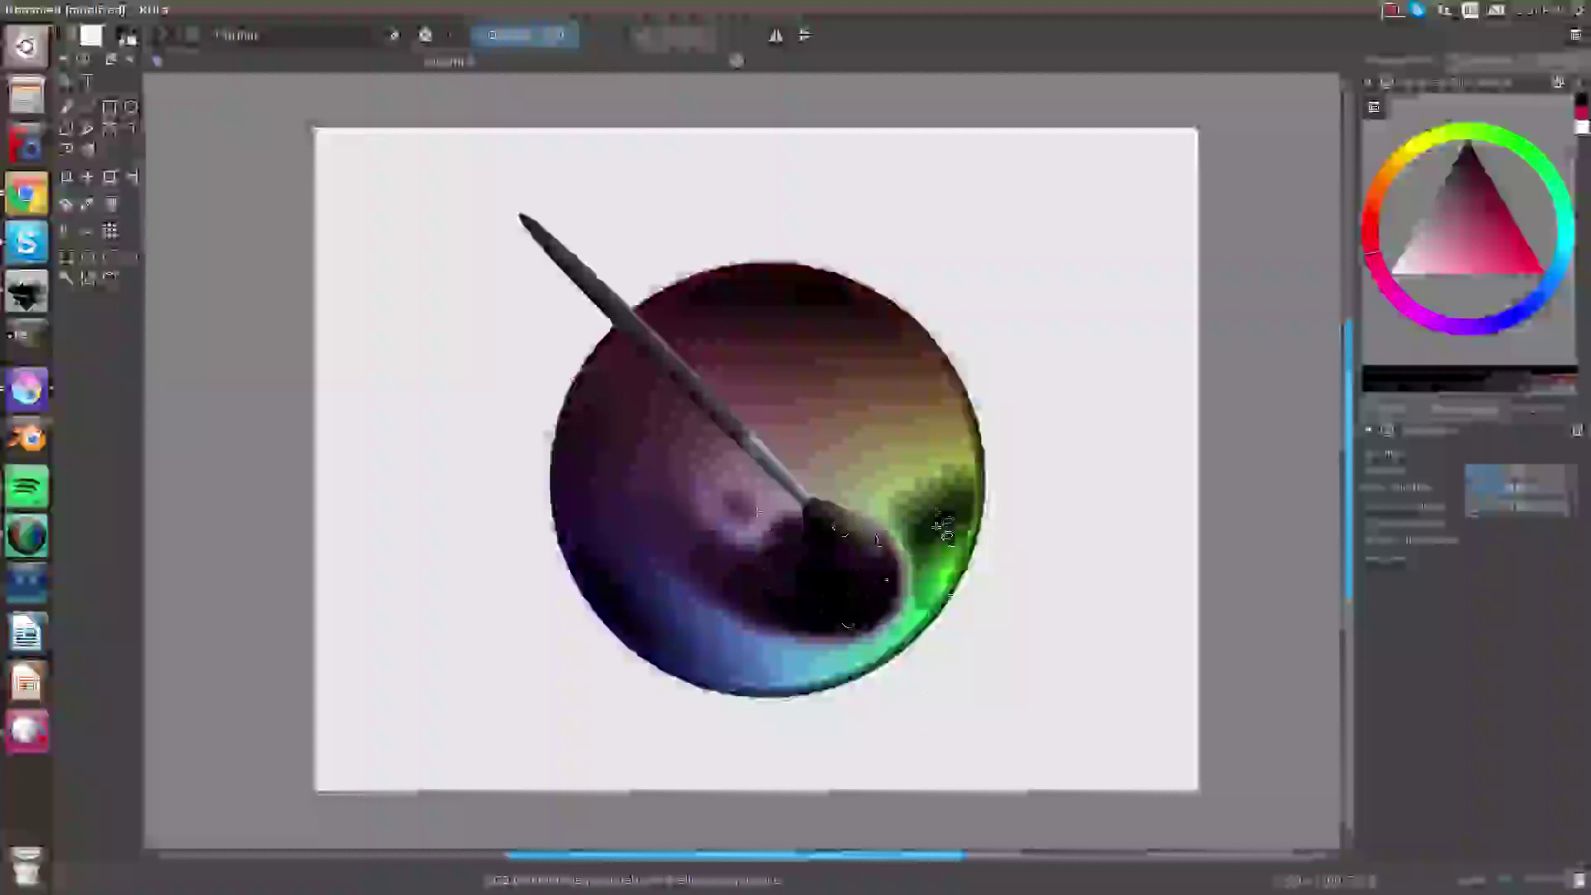
pyautogui.scroll(5, 943, 530)
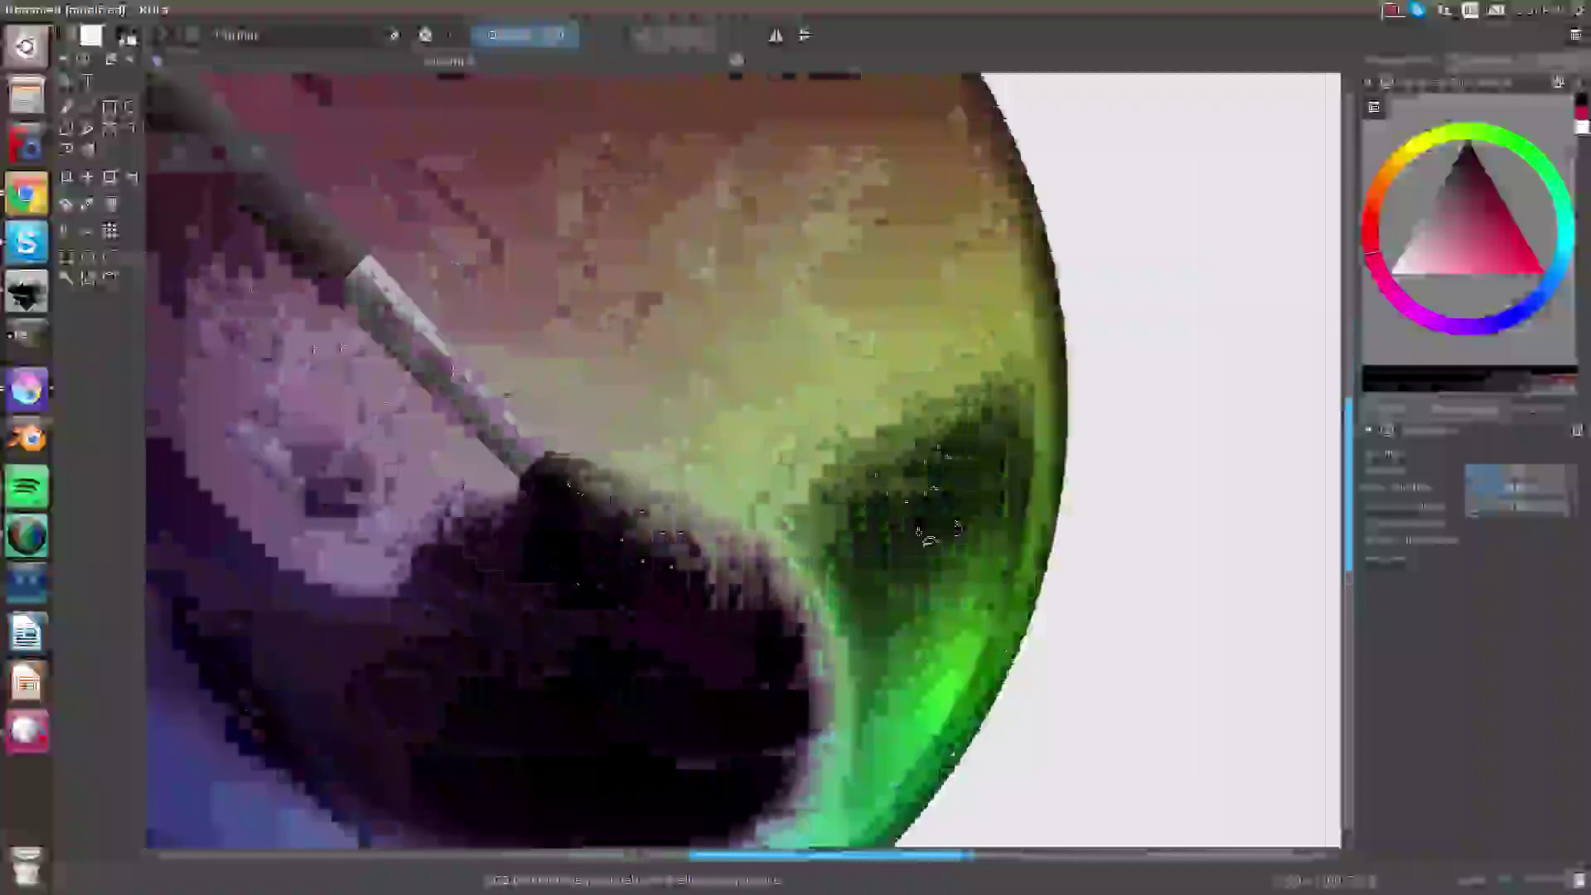
pyautogui.scroll(-4, 928, 537)
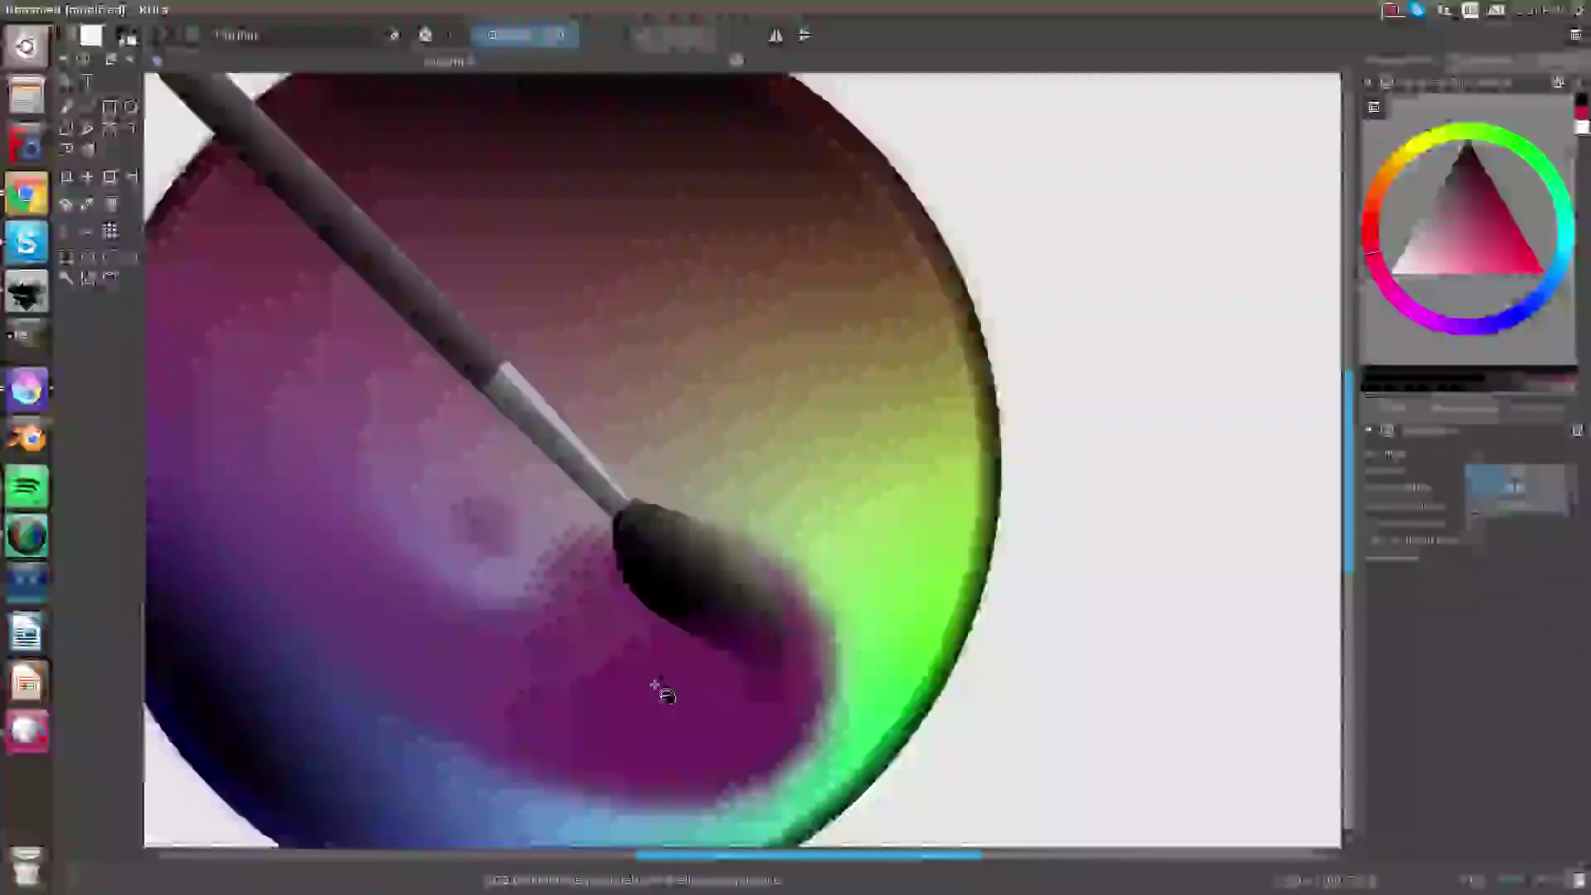
pyautogui.click(655, 686)
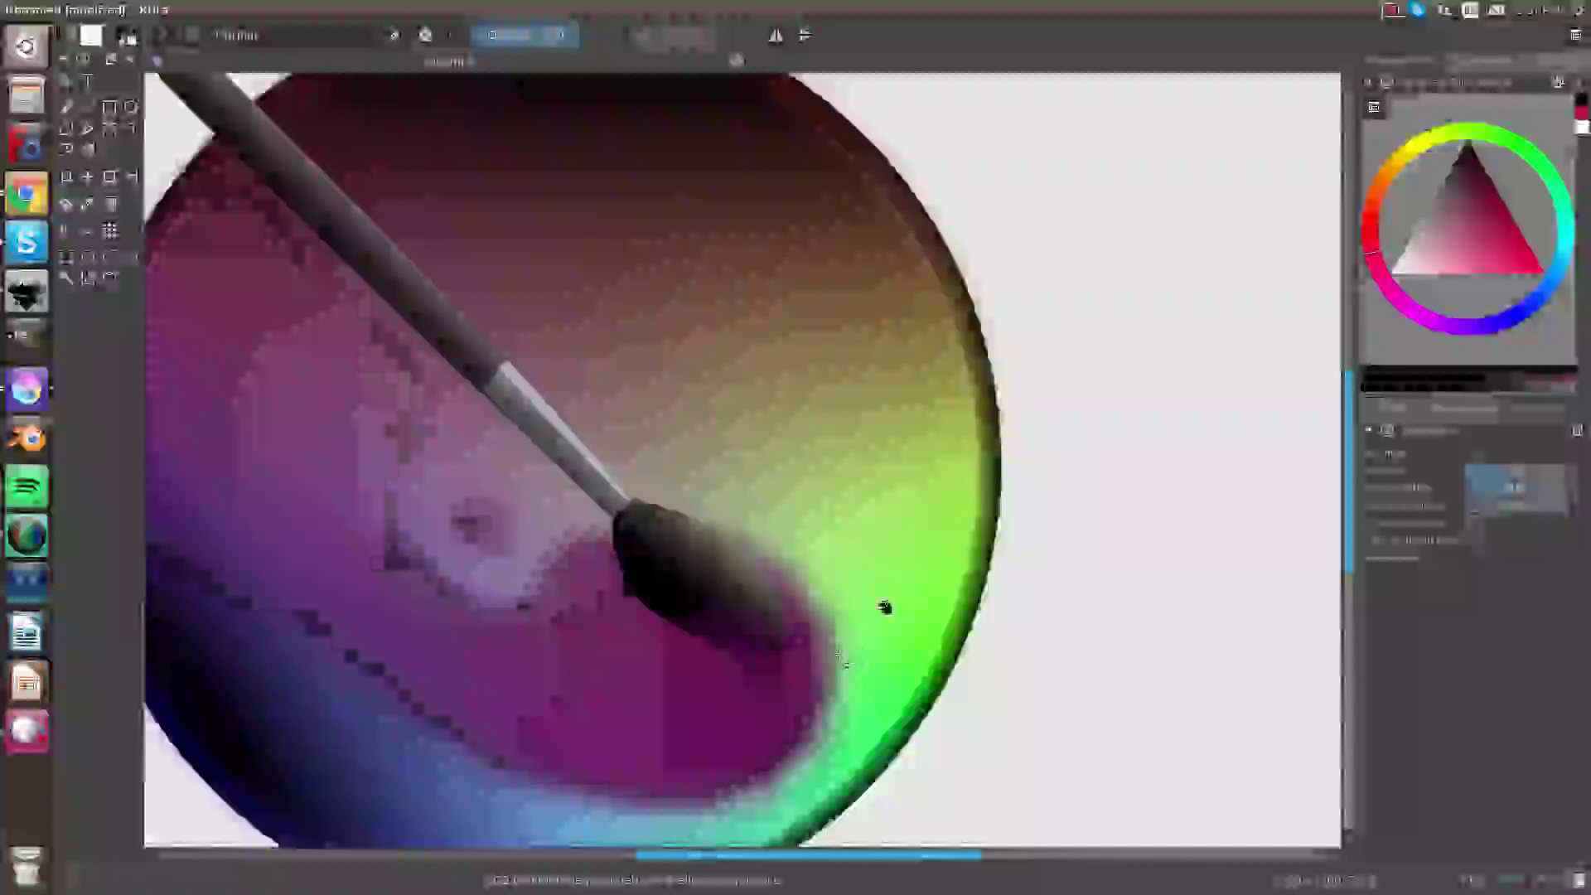
# Step: Try filling the circle's green area with near-black, undo it, and refill the area with a higher fill threshold
pyautogui.scroll(-2, 893, 510)
pyautogui.scroll(2, 897, 503)
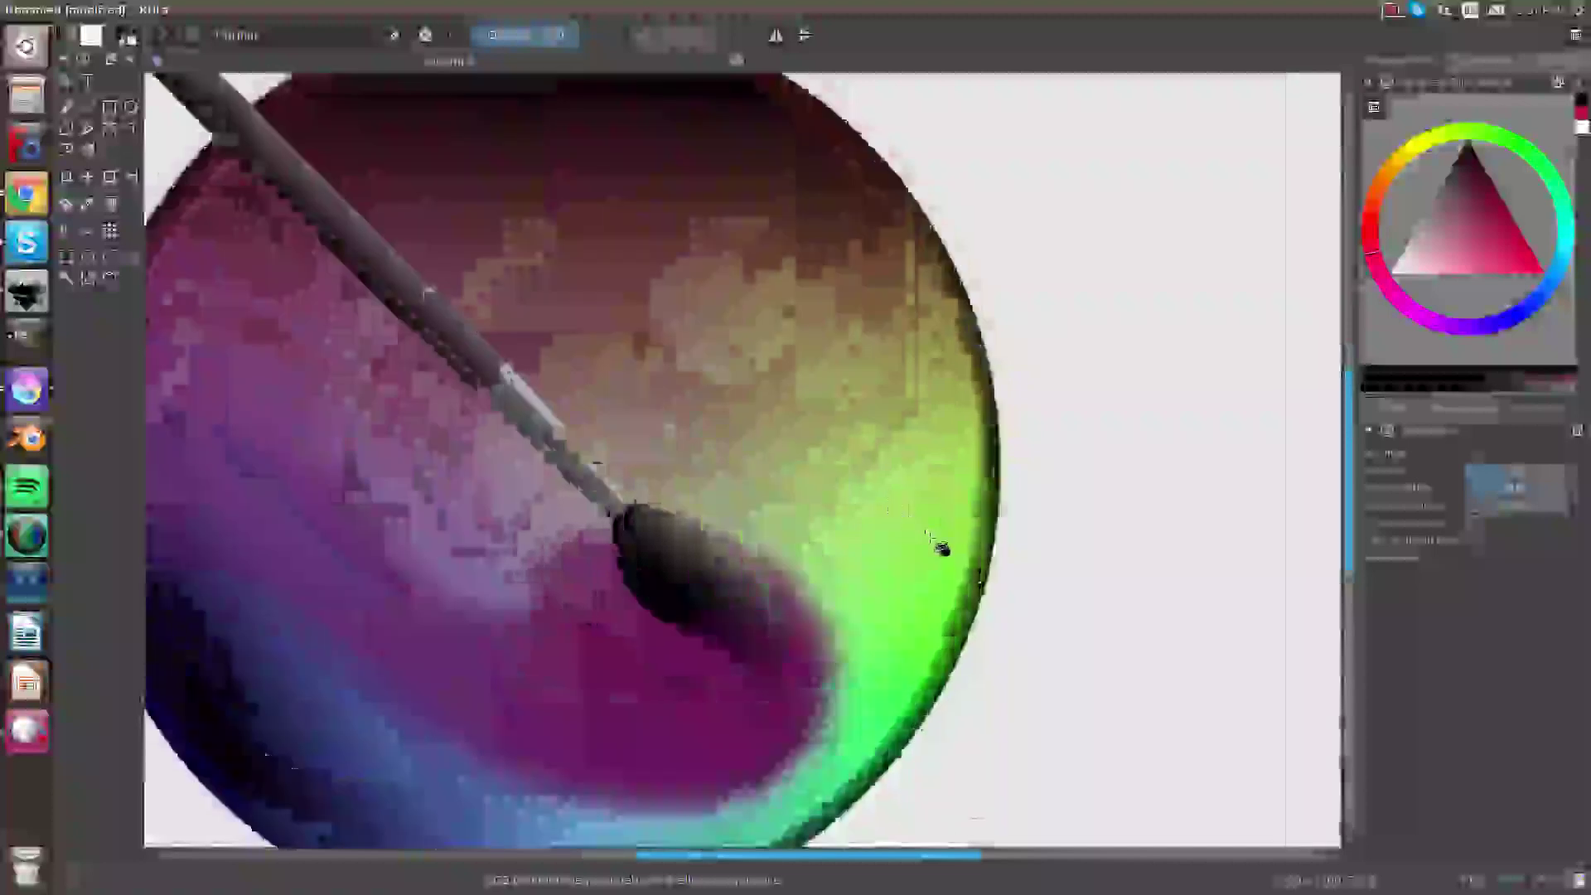
pyautogui.moveTo(941, 550); pyautogui.dragTo(903, 576)
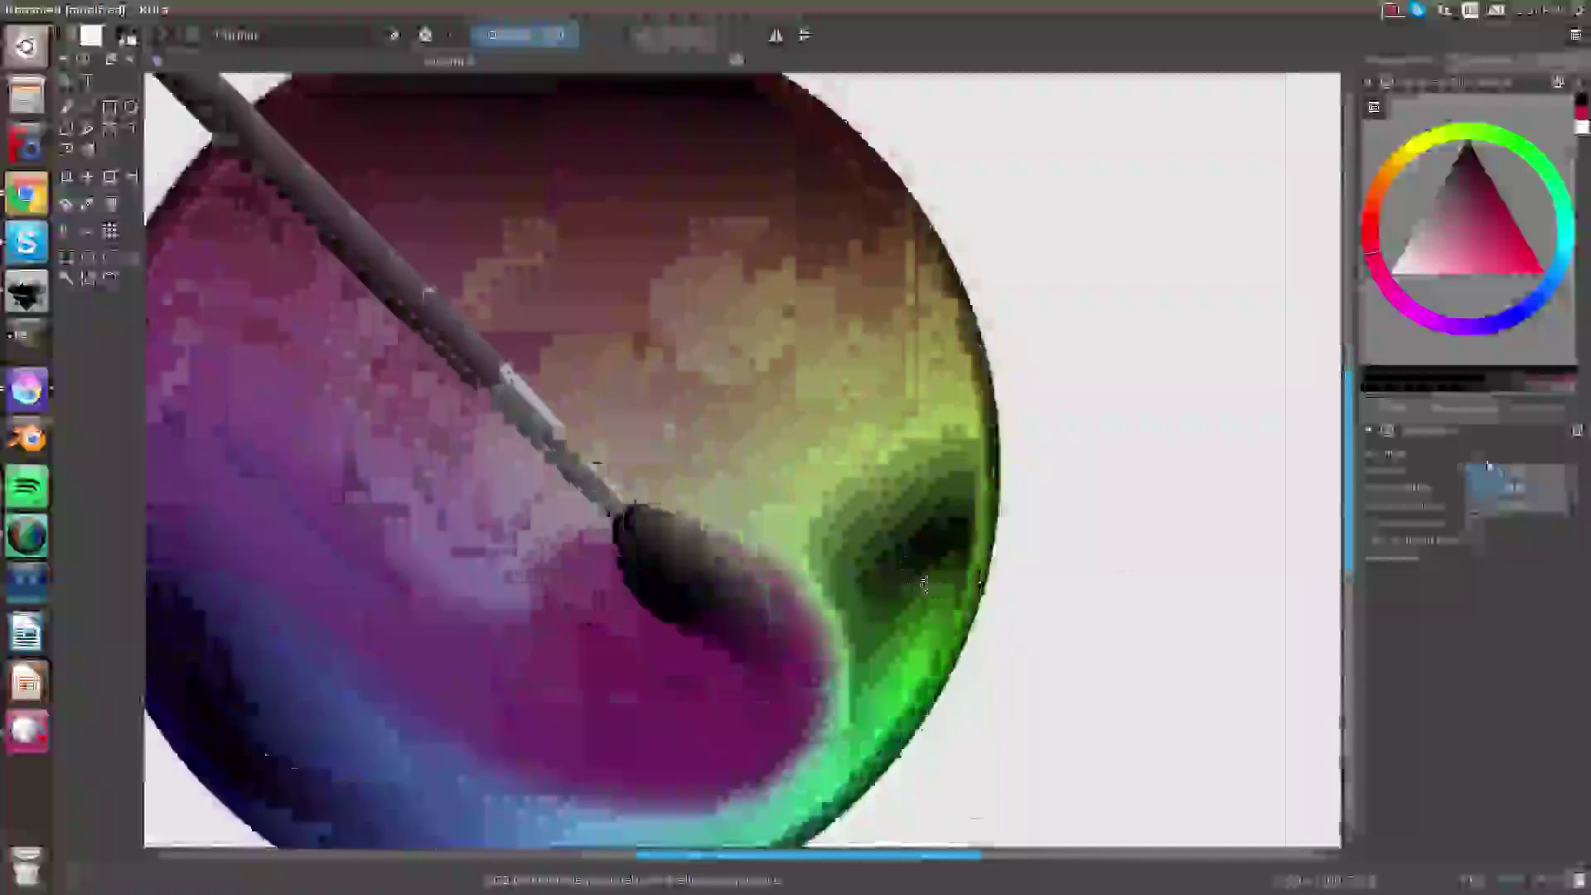
pyautogui.hotkey('ctrl', 'z')
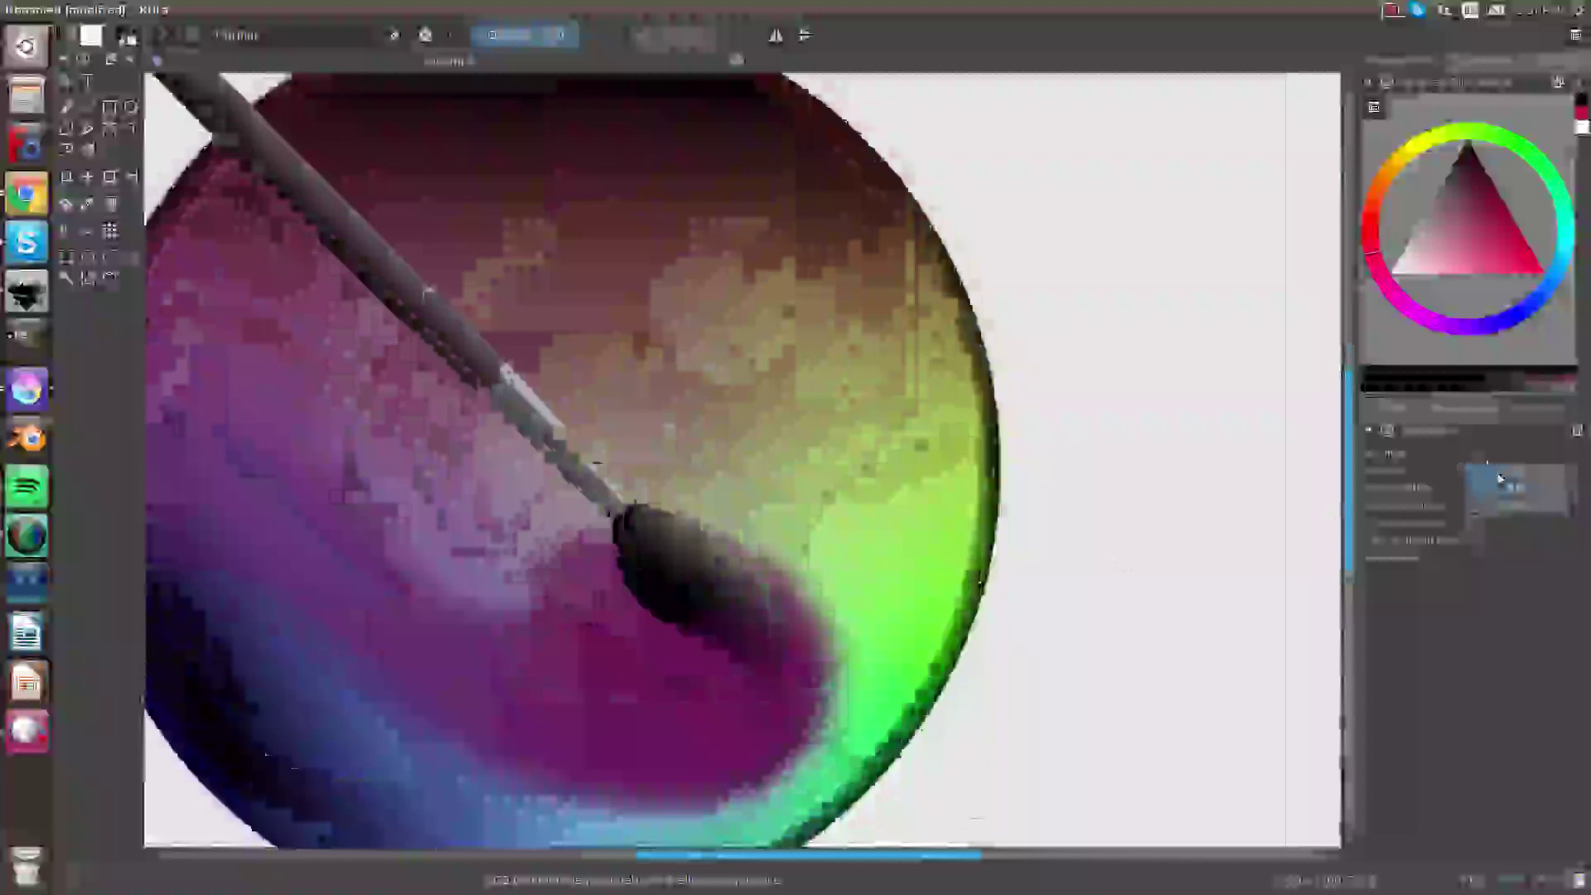
pyautogui.moveTo(908, 559); pyautogui.dragTo(908, 796)
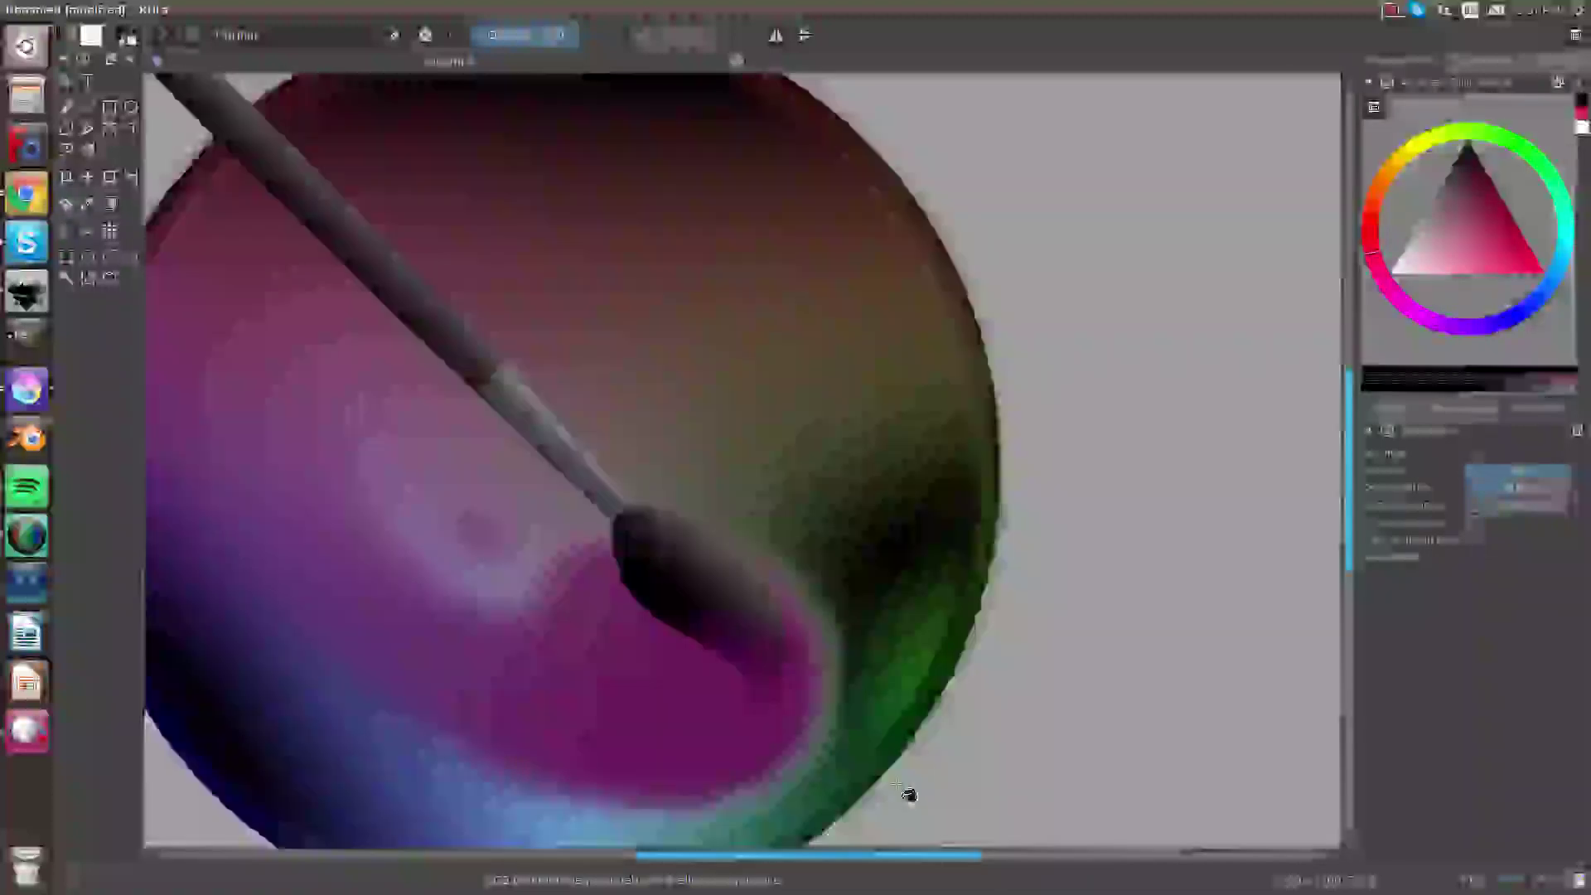
pyautogui.scroll(-4, 899, 495)
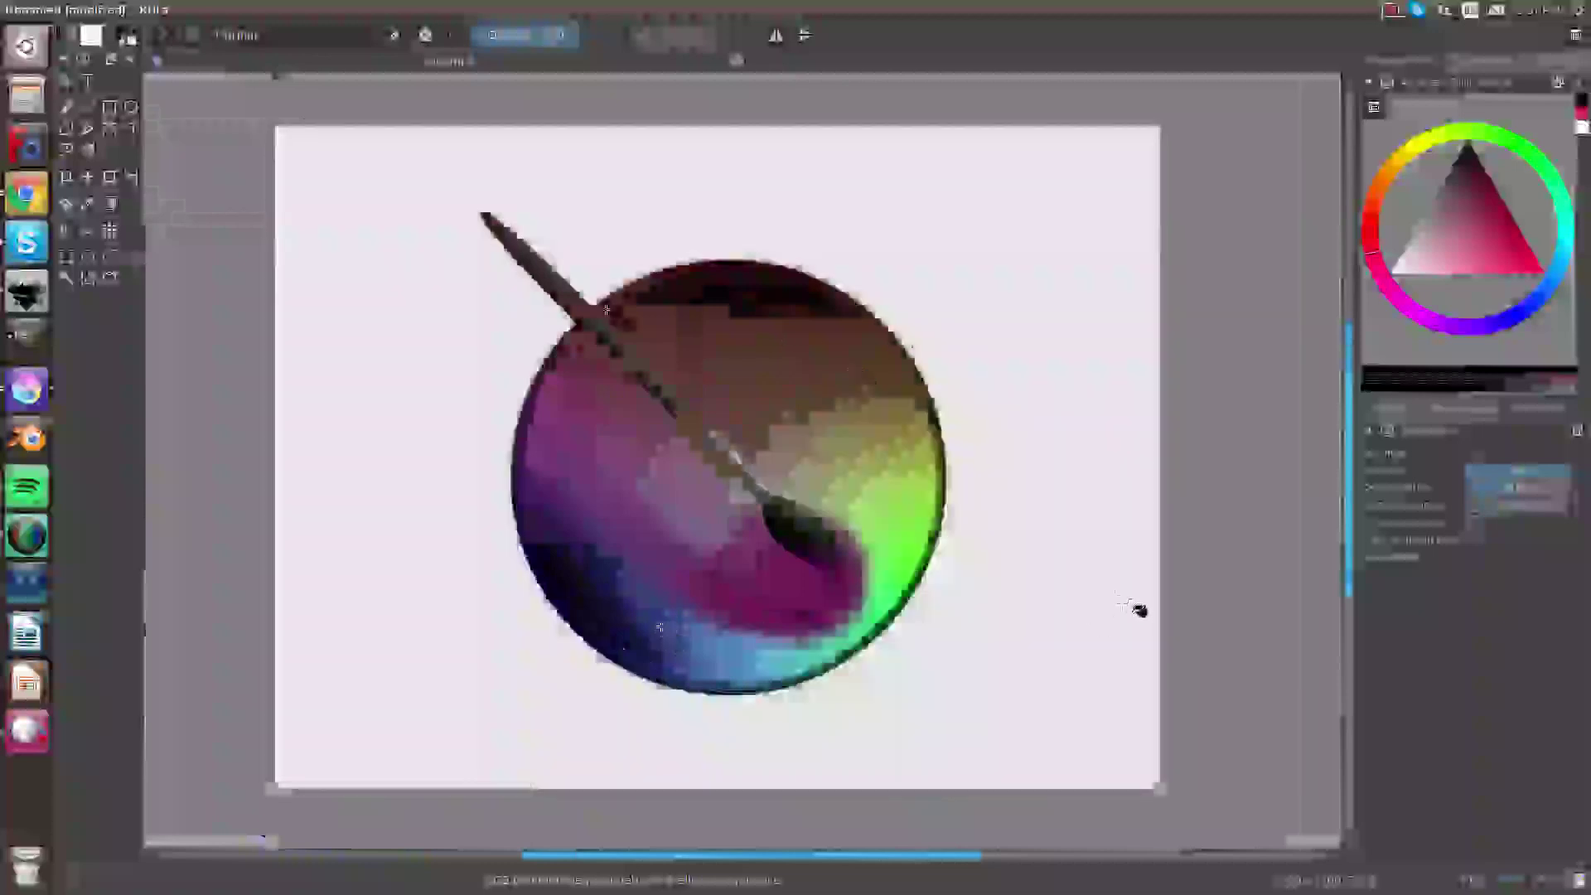
# Step: Try filling the green area at several points with a very low fill threshold, undoing each fill
pyautogui.scroll(2, 978, 569)
pyautogui.scroll(-2, 958, 562)
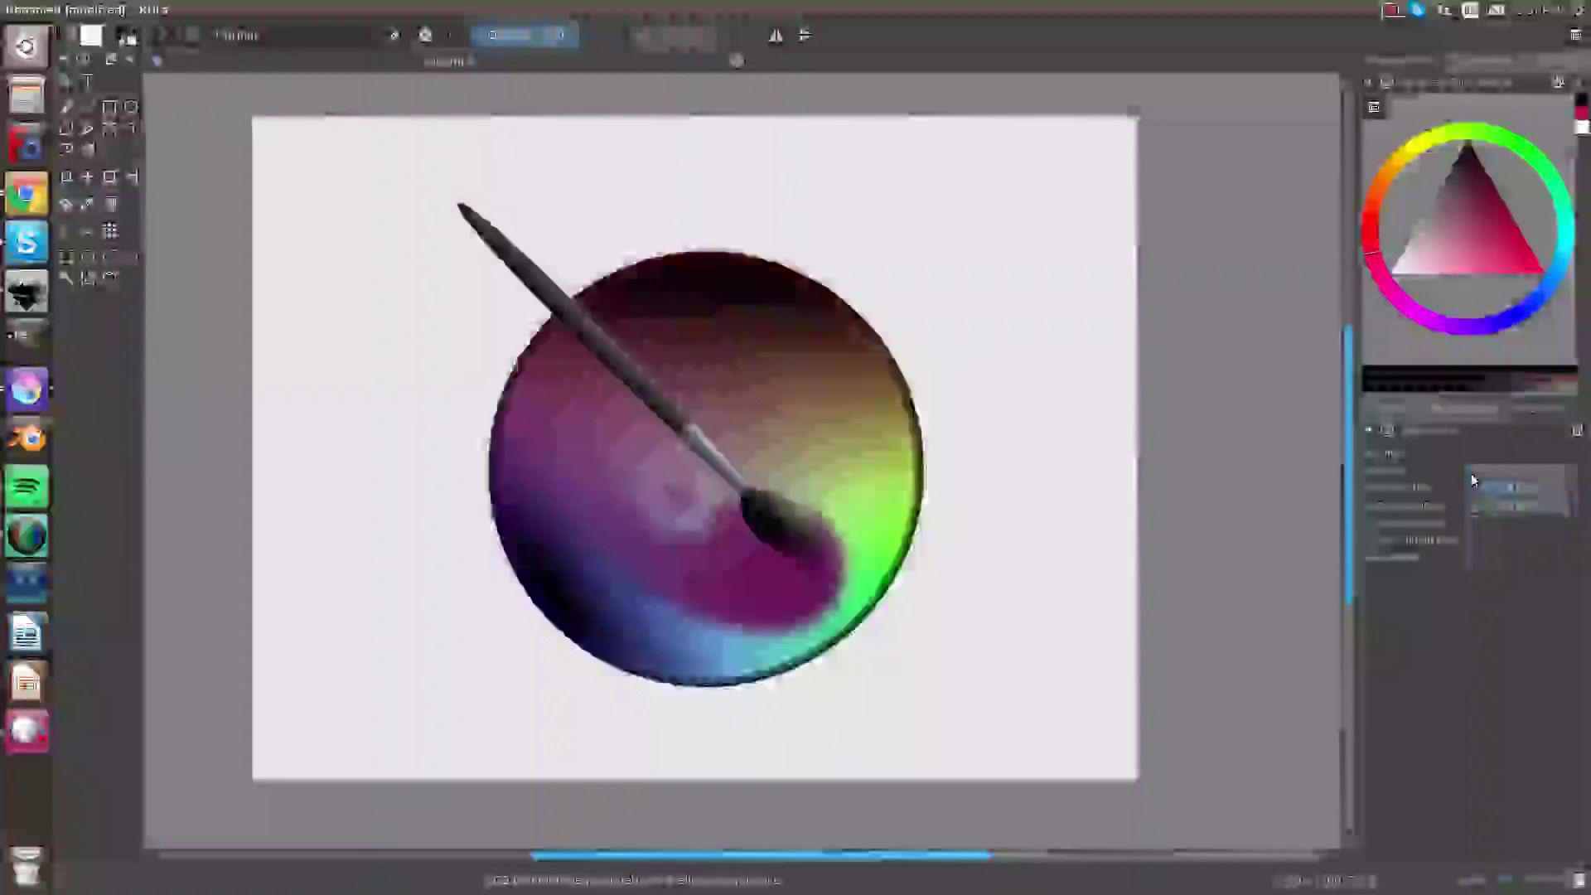
pyautogui.moveTo(907, 488); pyautogui.dragTo(869, 502)
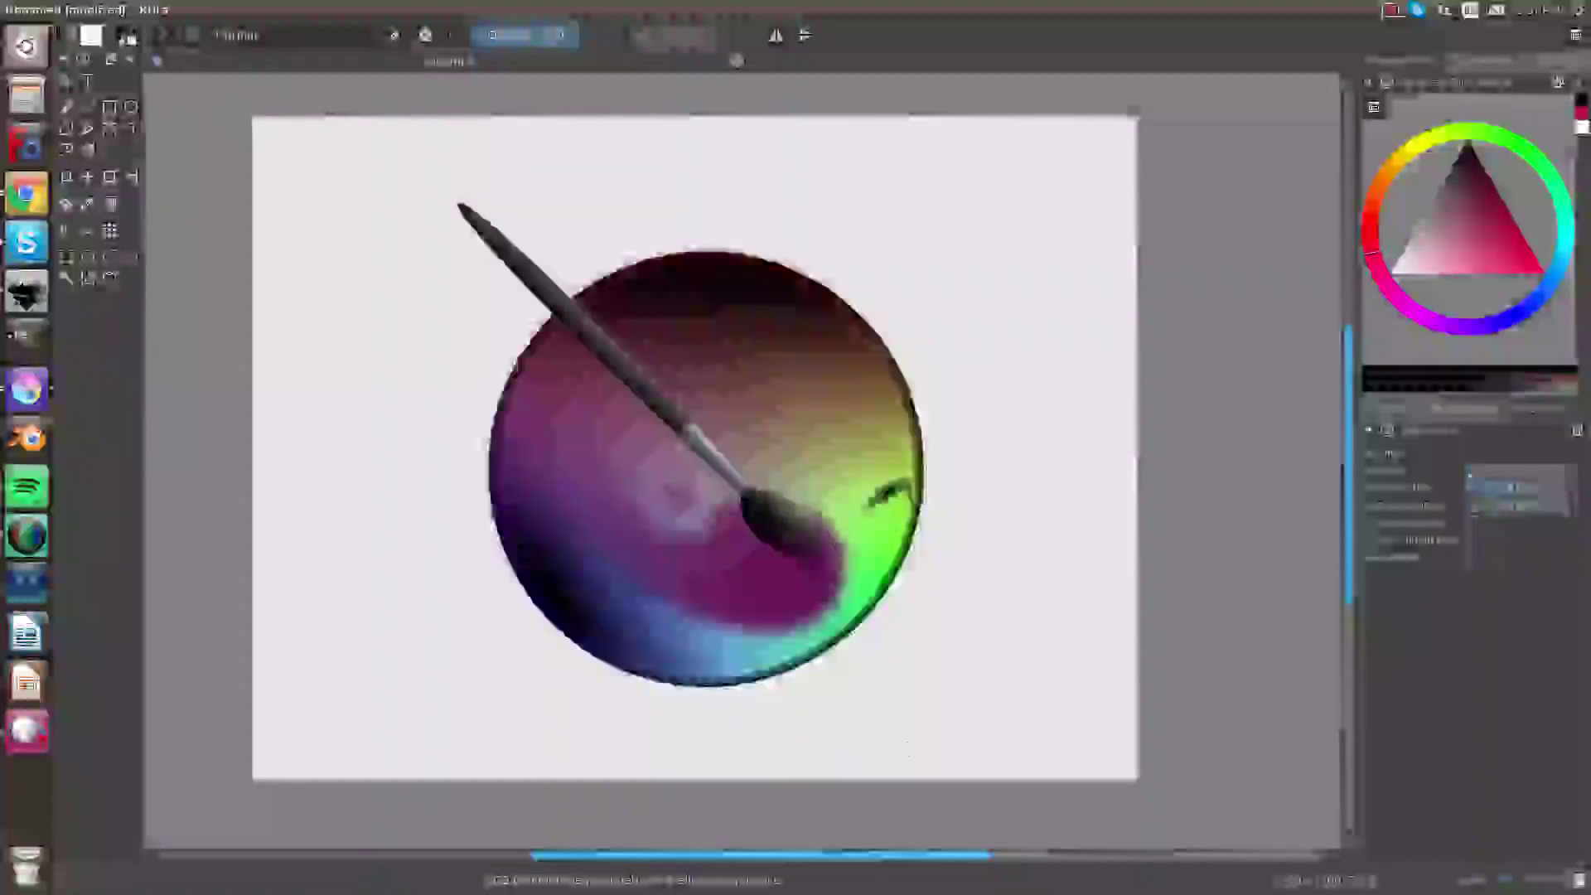
pyautogui.scroll(4, 886, 539)
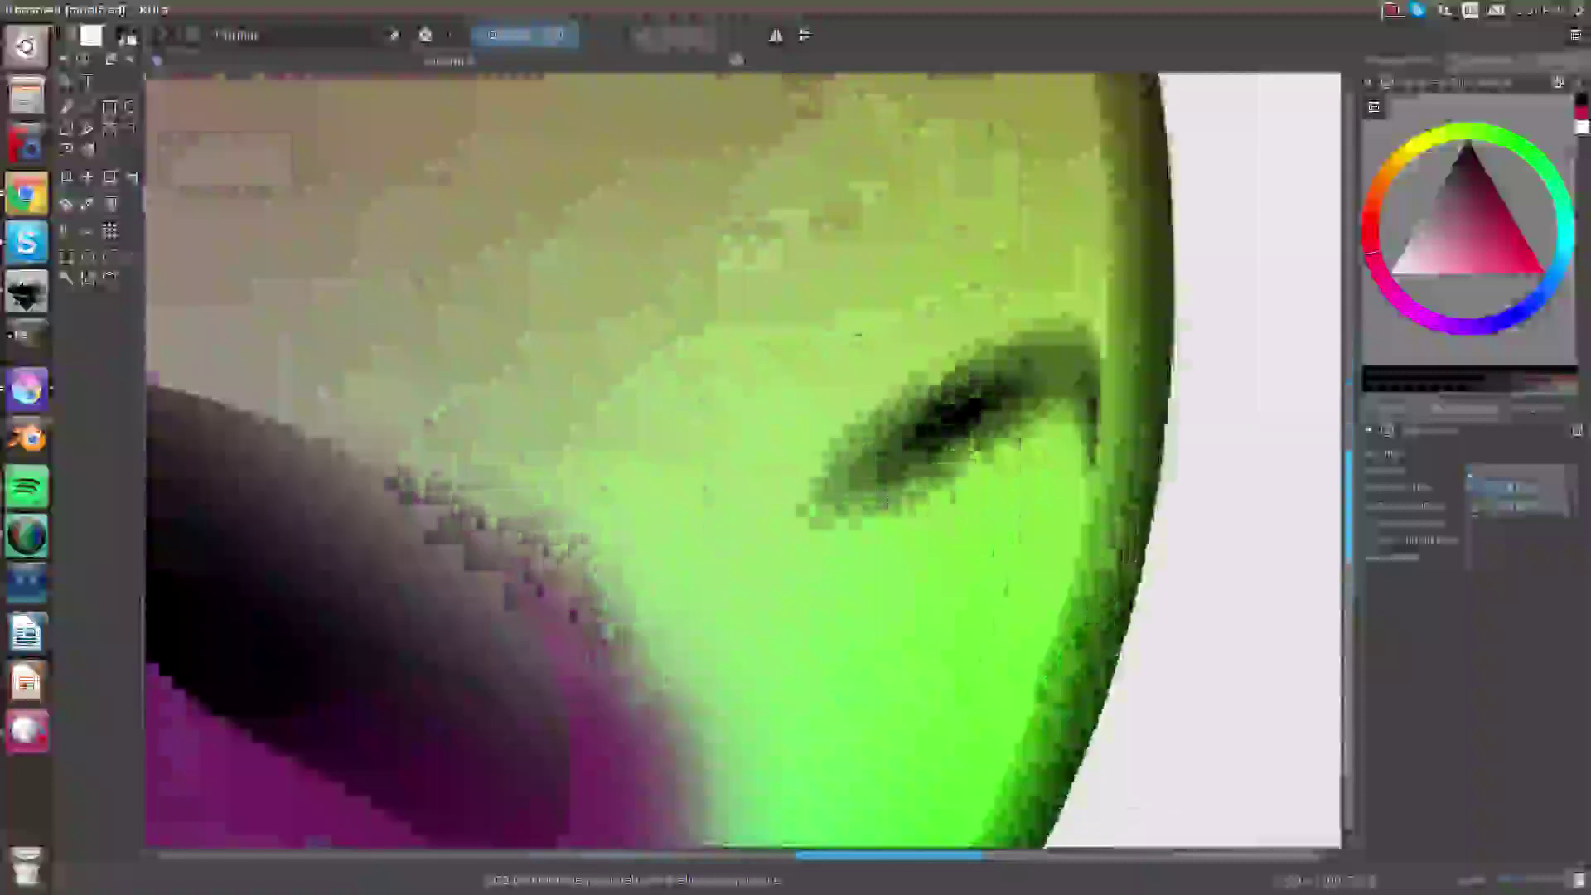
pyautogui.hotkey('ctrl', 'z')
pyautogui.hotkey('ctrl', 'shift', 'z')
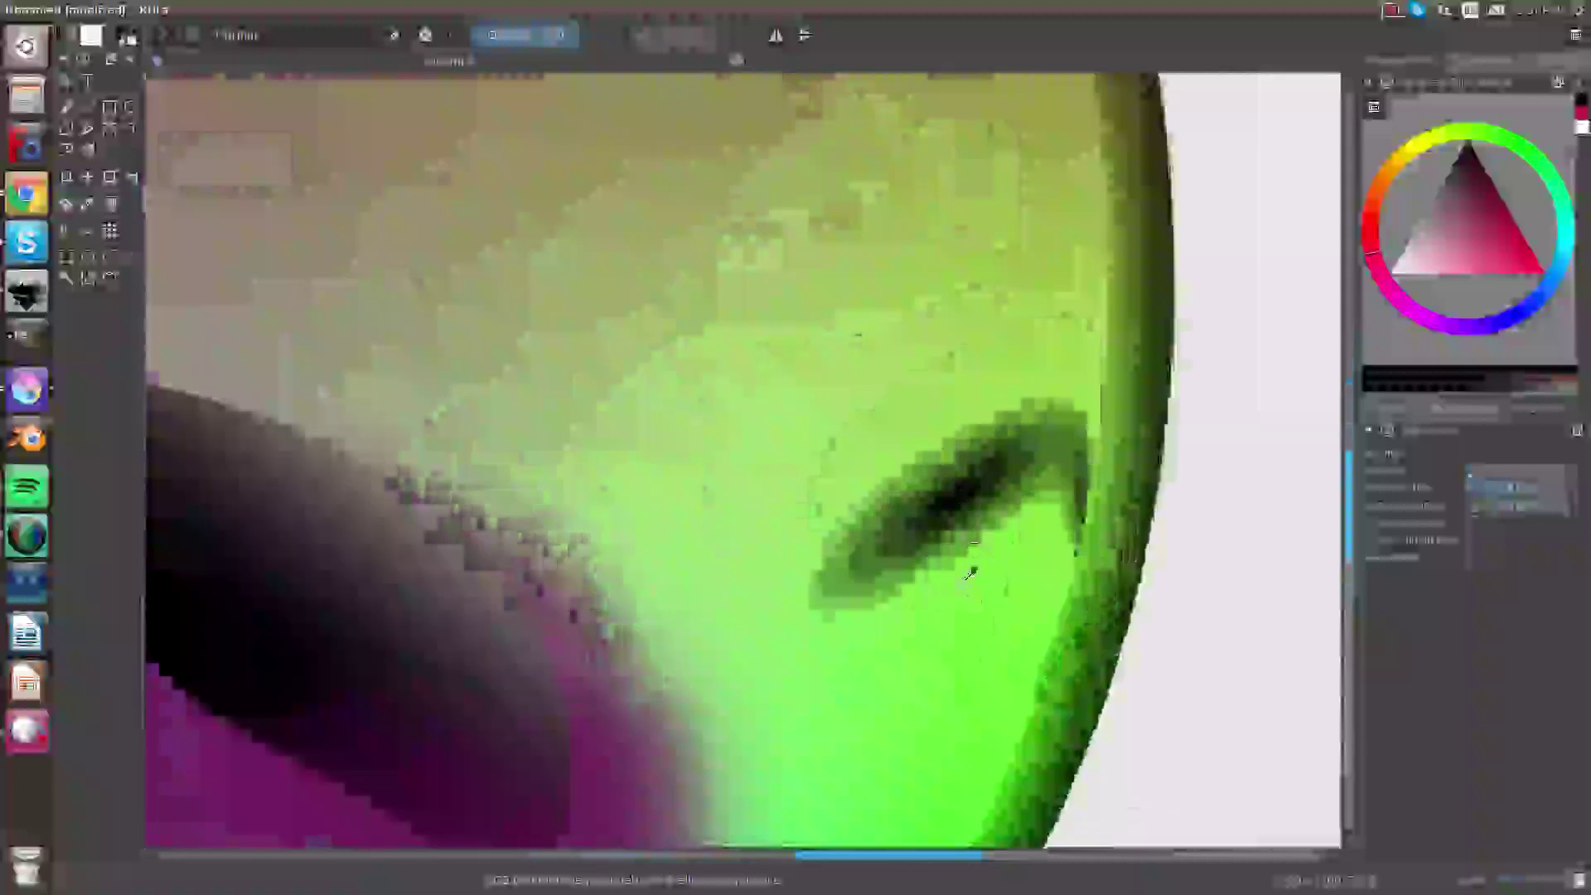
pyautogui.hotkey('ctrl', 'z')
pyautogui.hotkey('ctrl', 'shift', 'z')
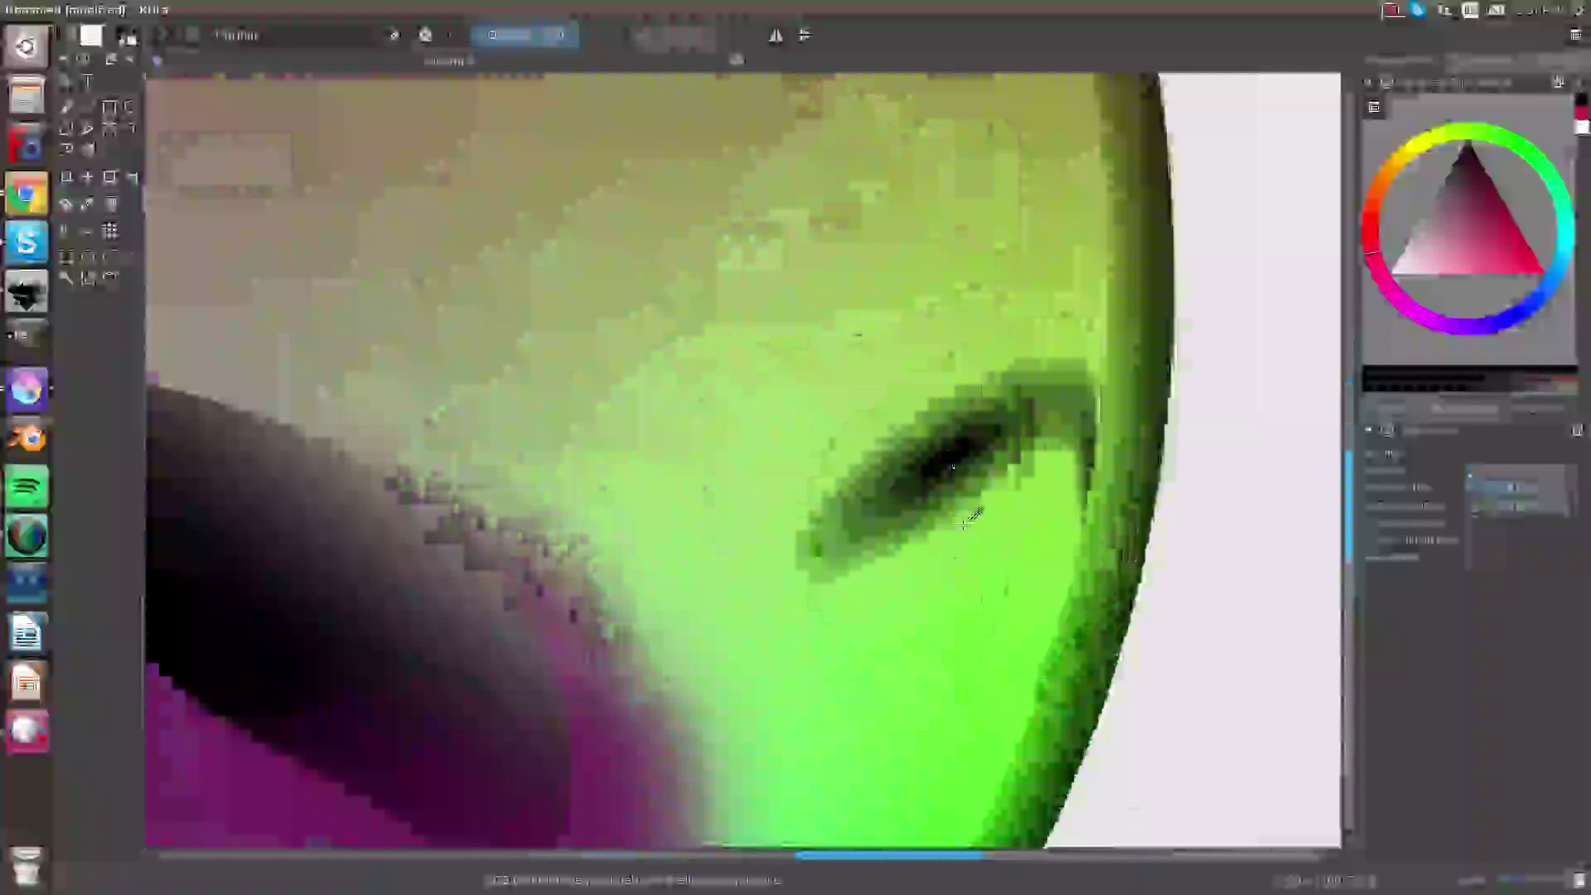
pyautogui.hotkey('ctrl', 'z')
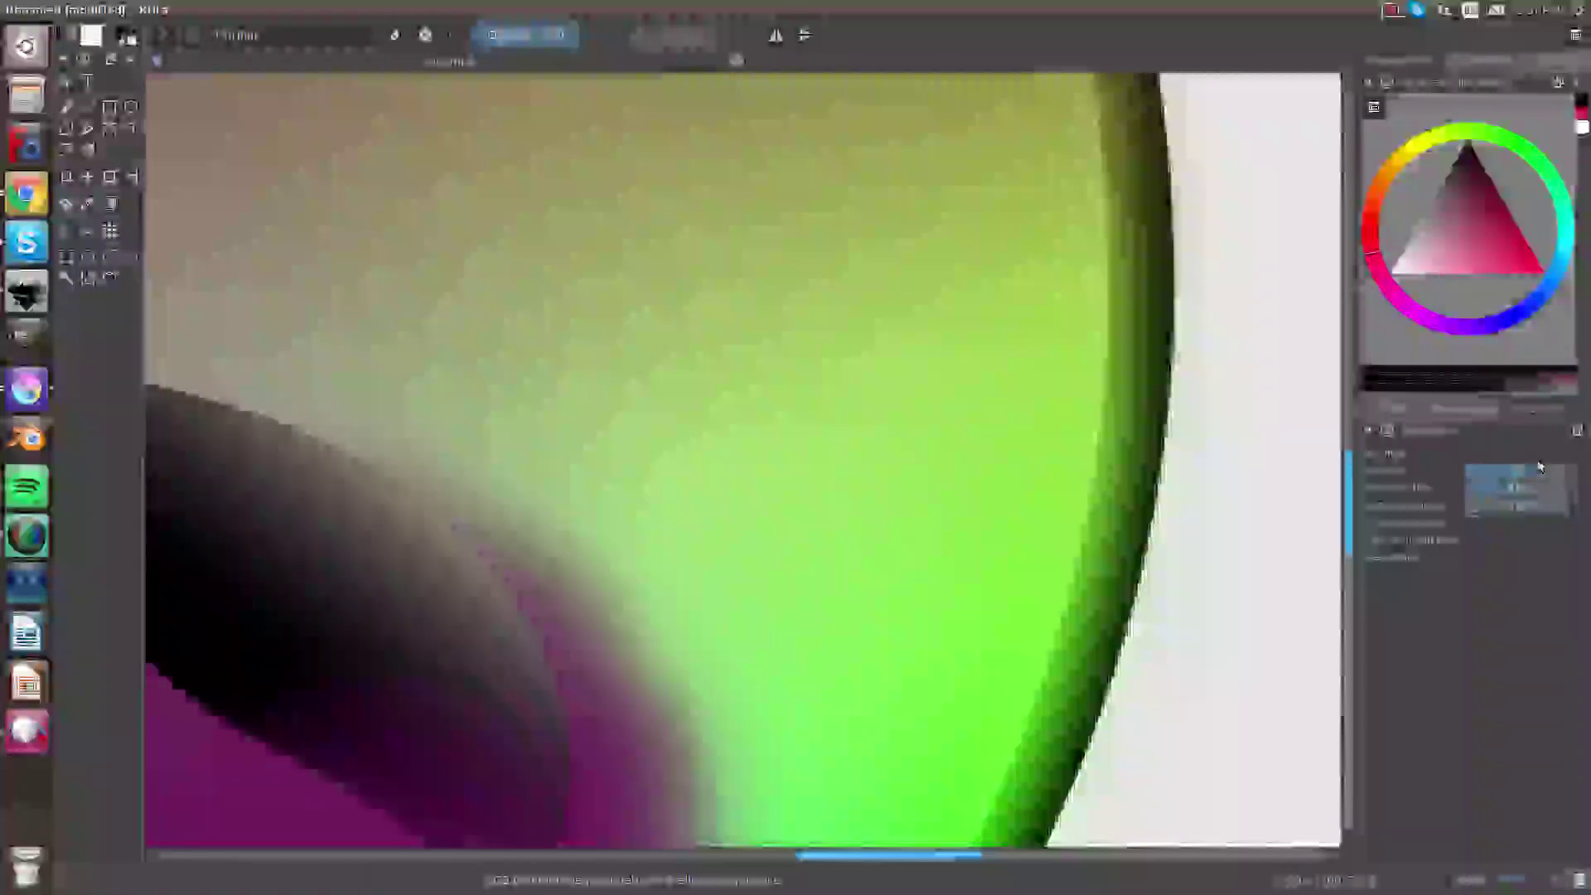
# Step: Fill the green area, the upper part of the circle with the brush handle, and the area around the brush tip with near-black
pyautogui.scroll(-6, 1012, 419)
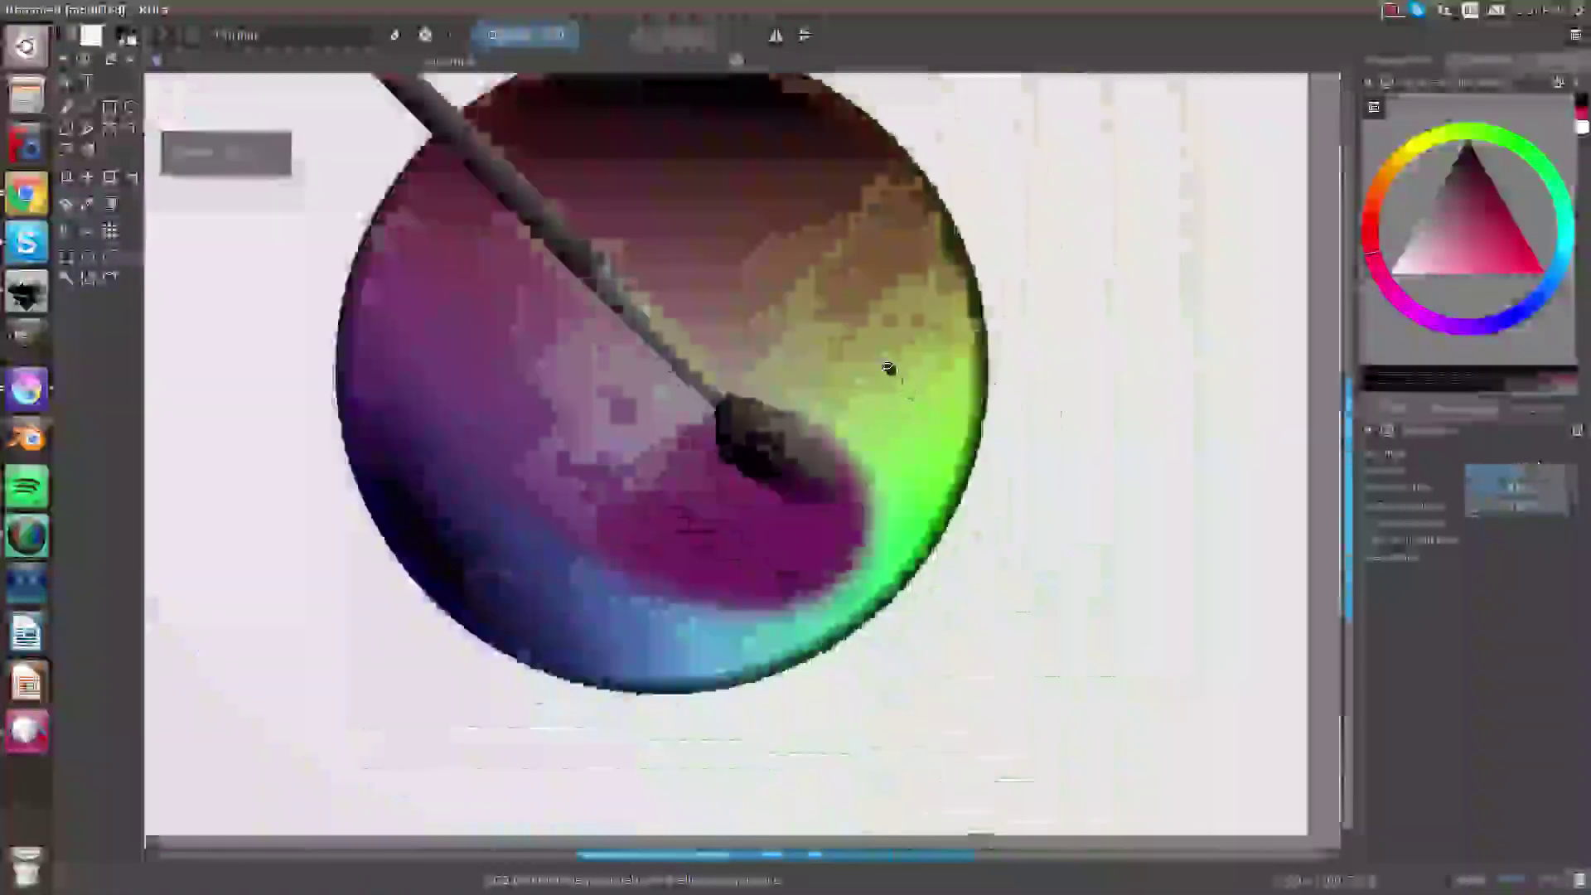
pyautogui.moveTo(892, 358); pyautogui.dragTo(927, 441)
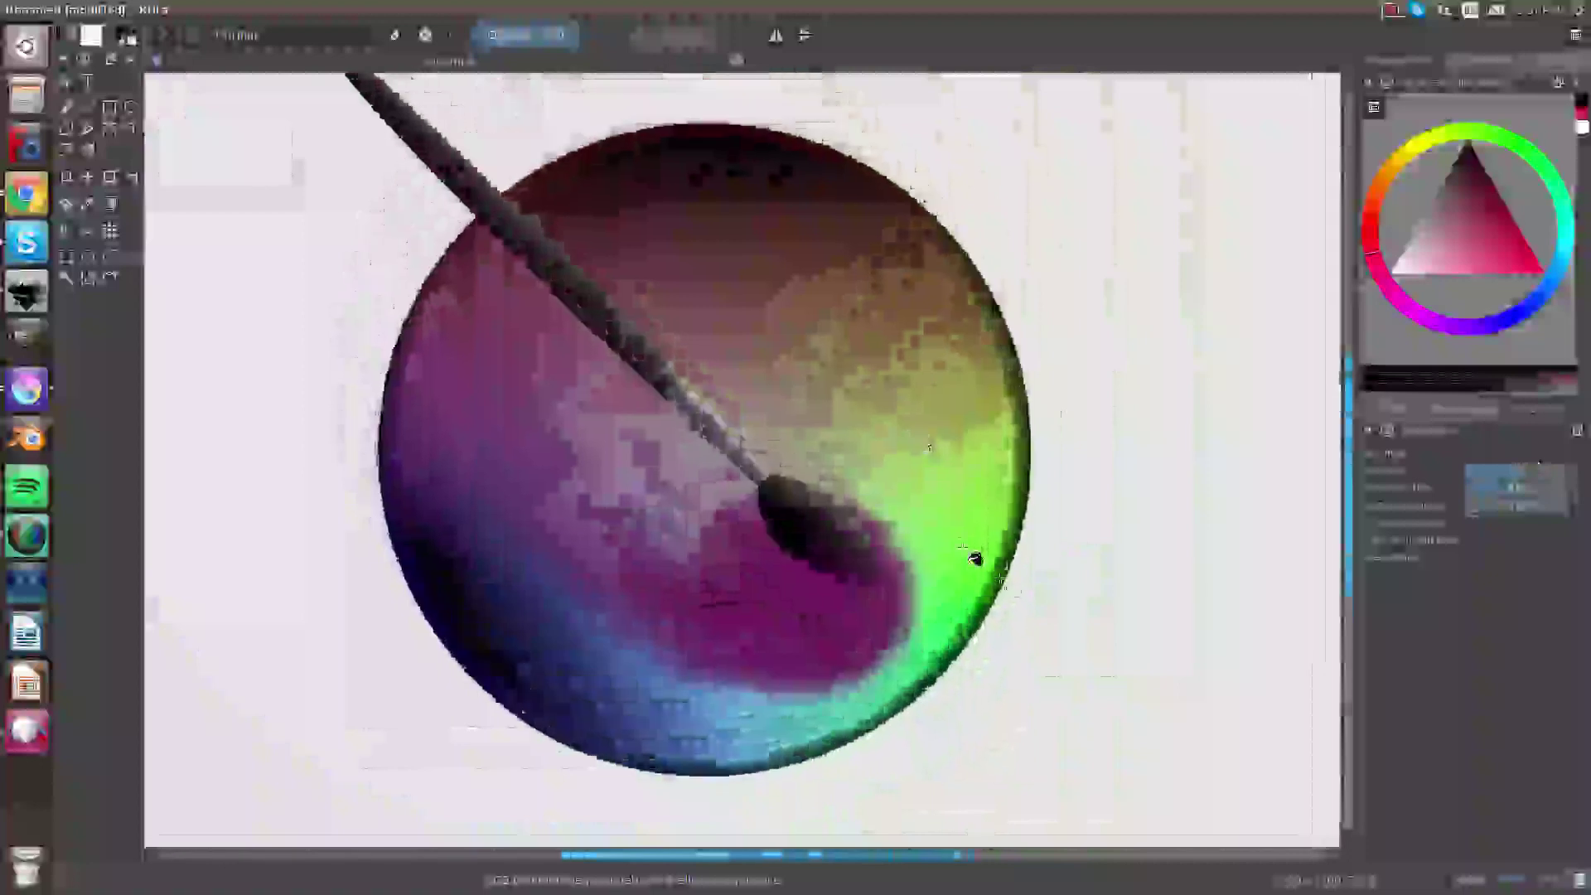
pyautogui.moveTo(974, 502); pyautogui.dragTo(972, 730)
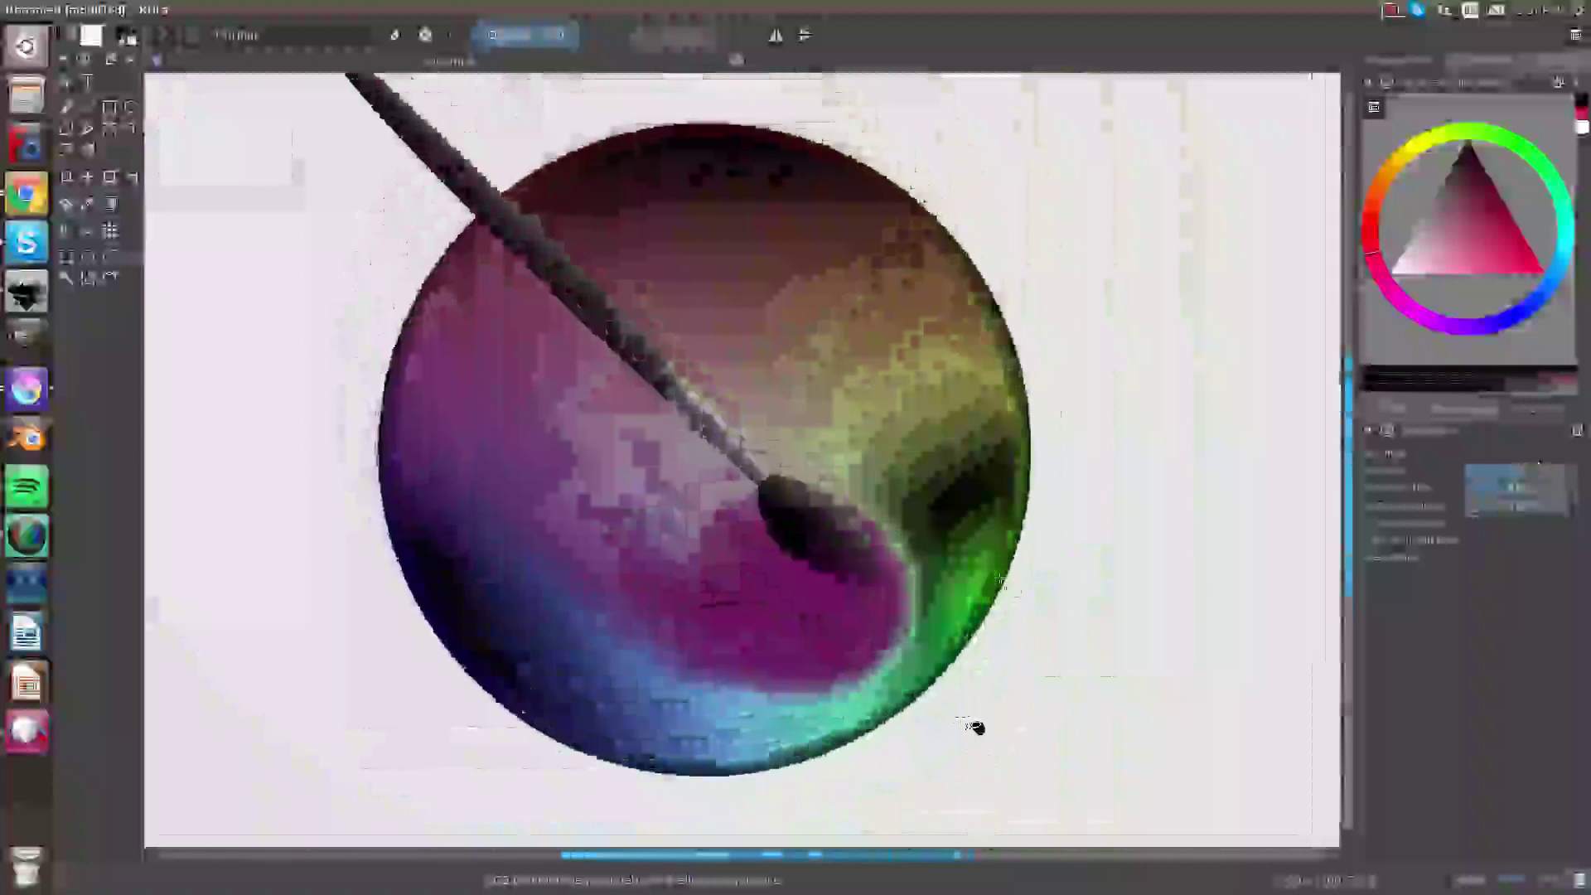
pyautogui.click(524, 242)
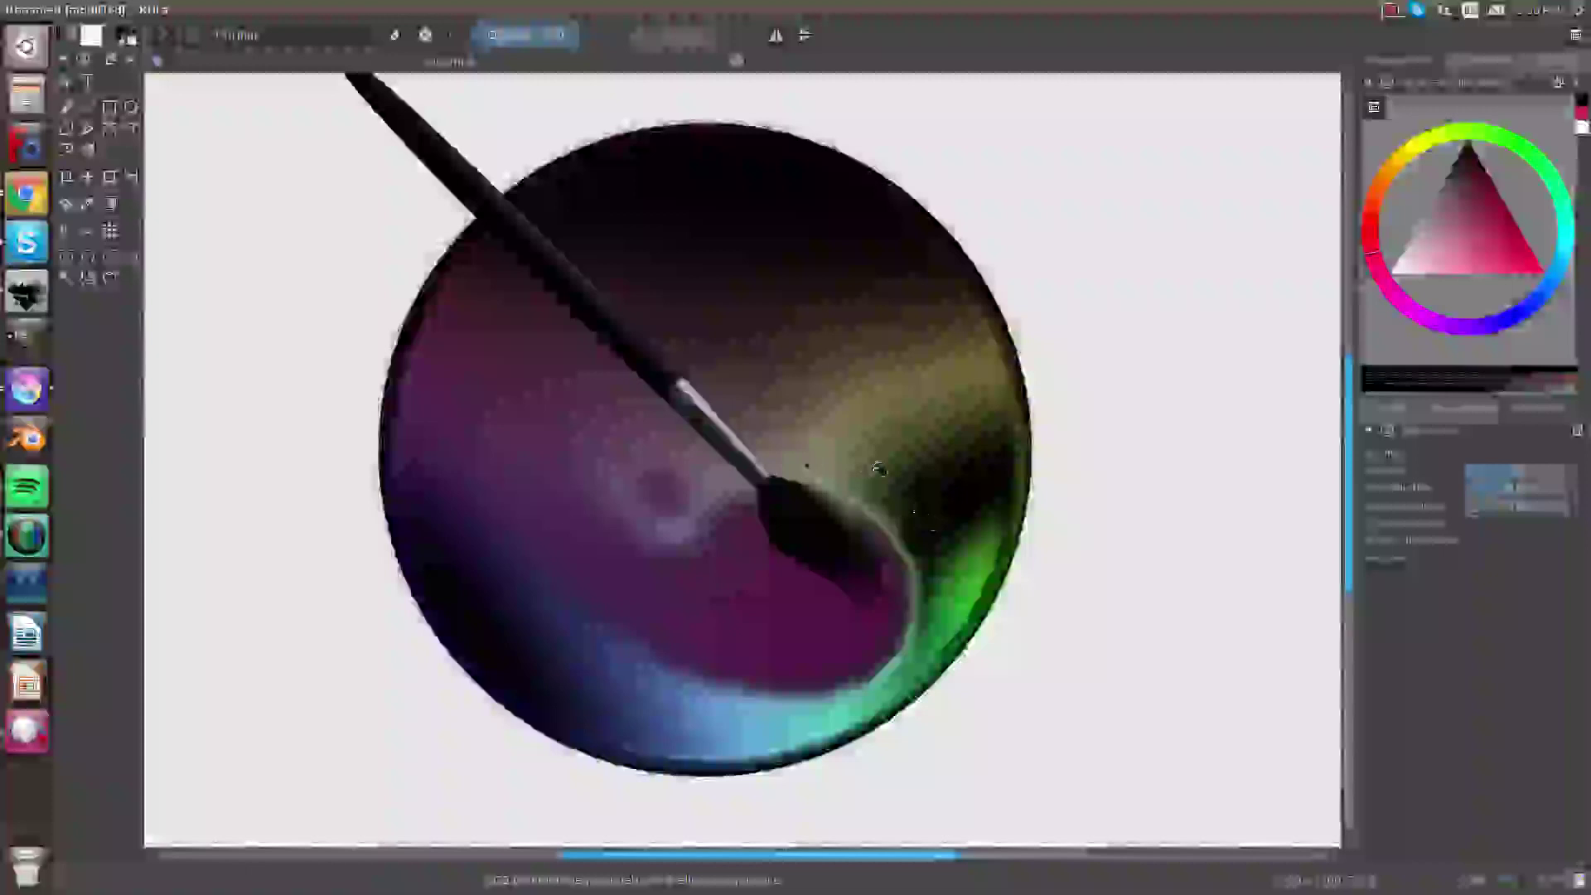
pyautogui.click(793, 539)
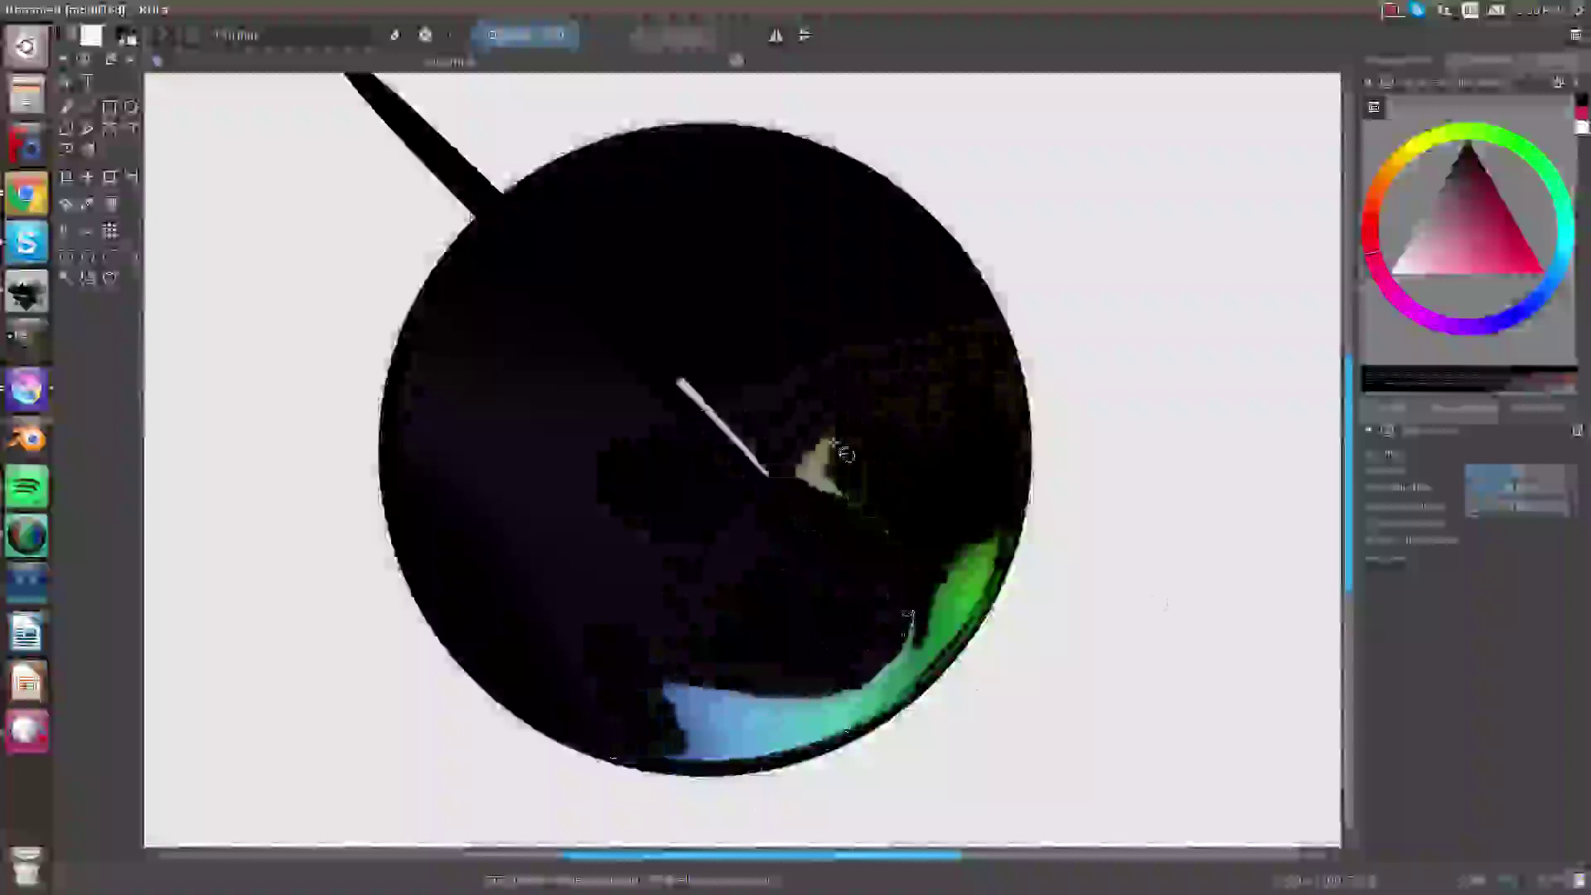
# Step: Raise the fill threshold and fill the light patches left around the brush ferrule and tip with near-black
pyautogui.scroll(5, 833, 468)
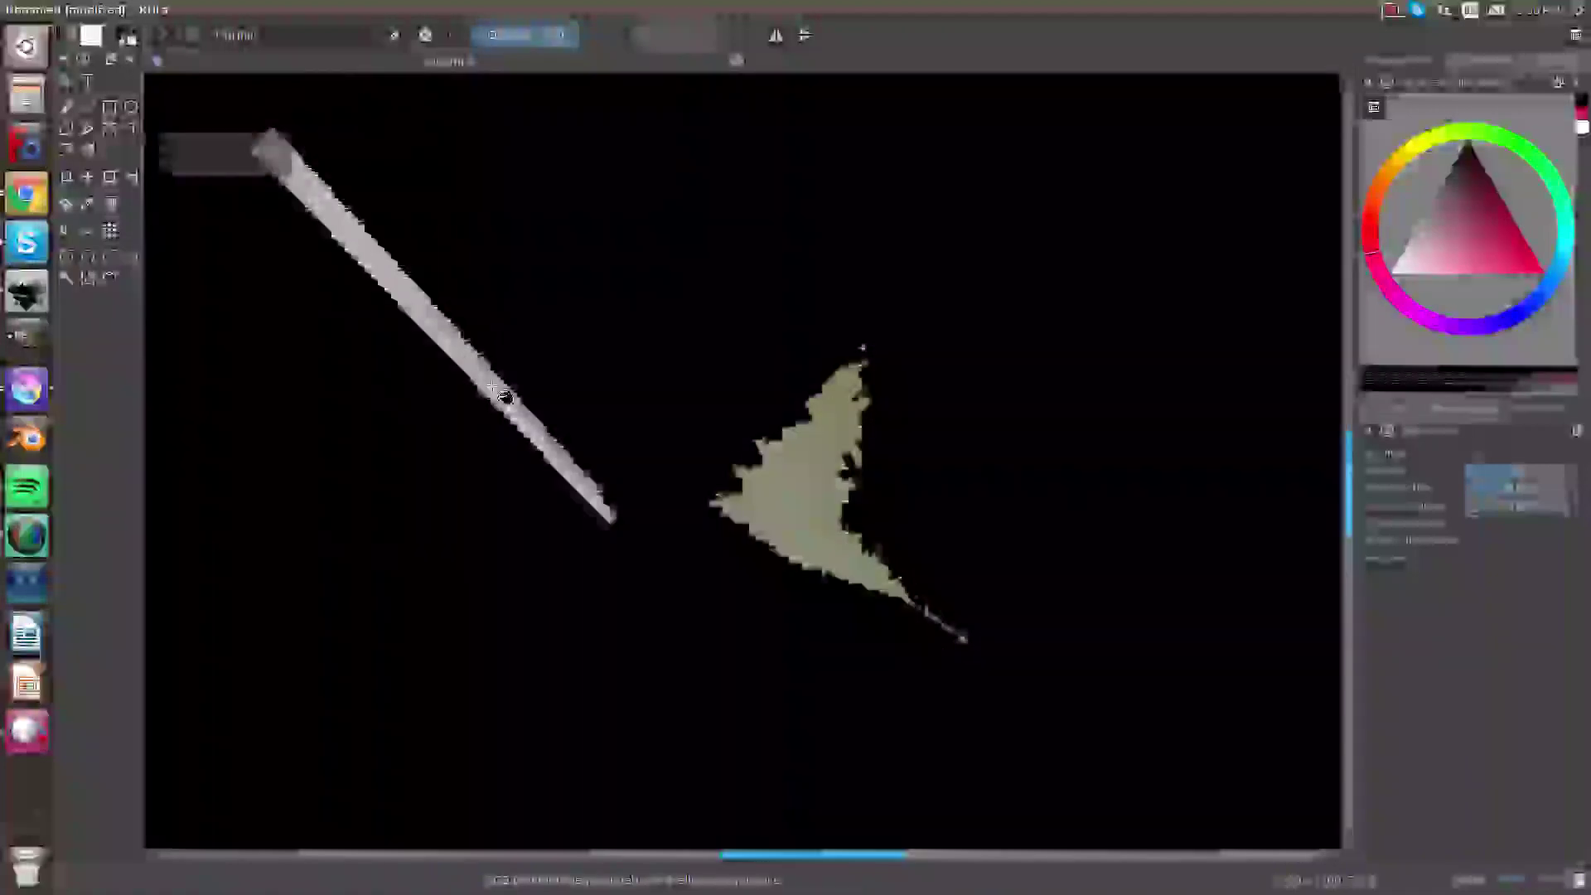
pyautogui.scroll(4, 826, 494)
pyautogui.scroll(2, 826, 495)
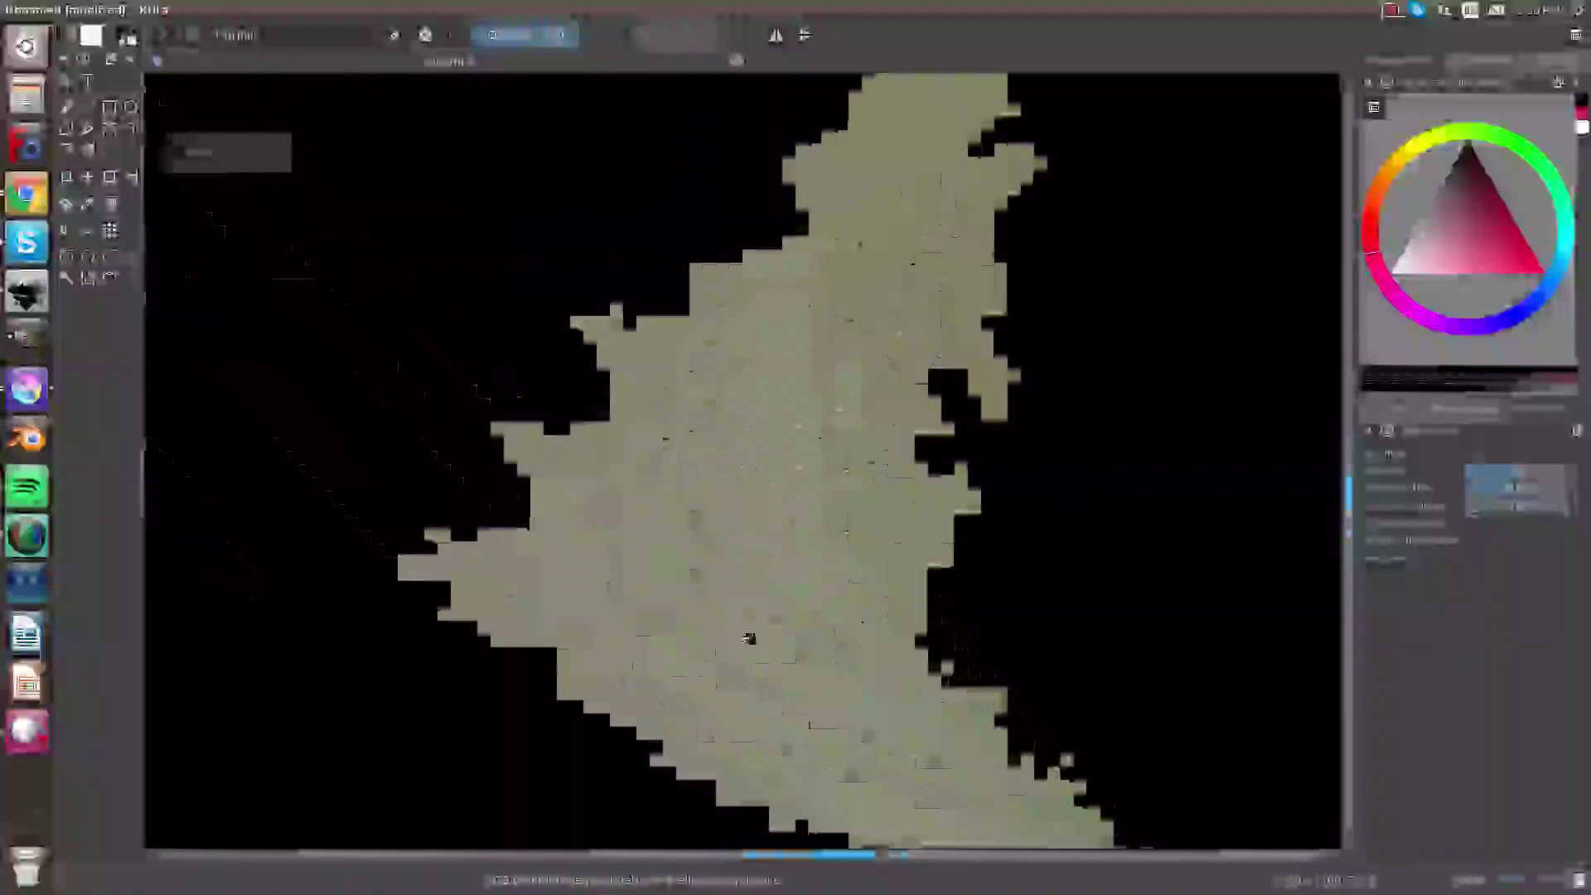
pyautogui.scroll(-6, 787, 464)
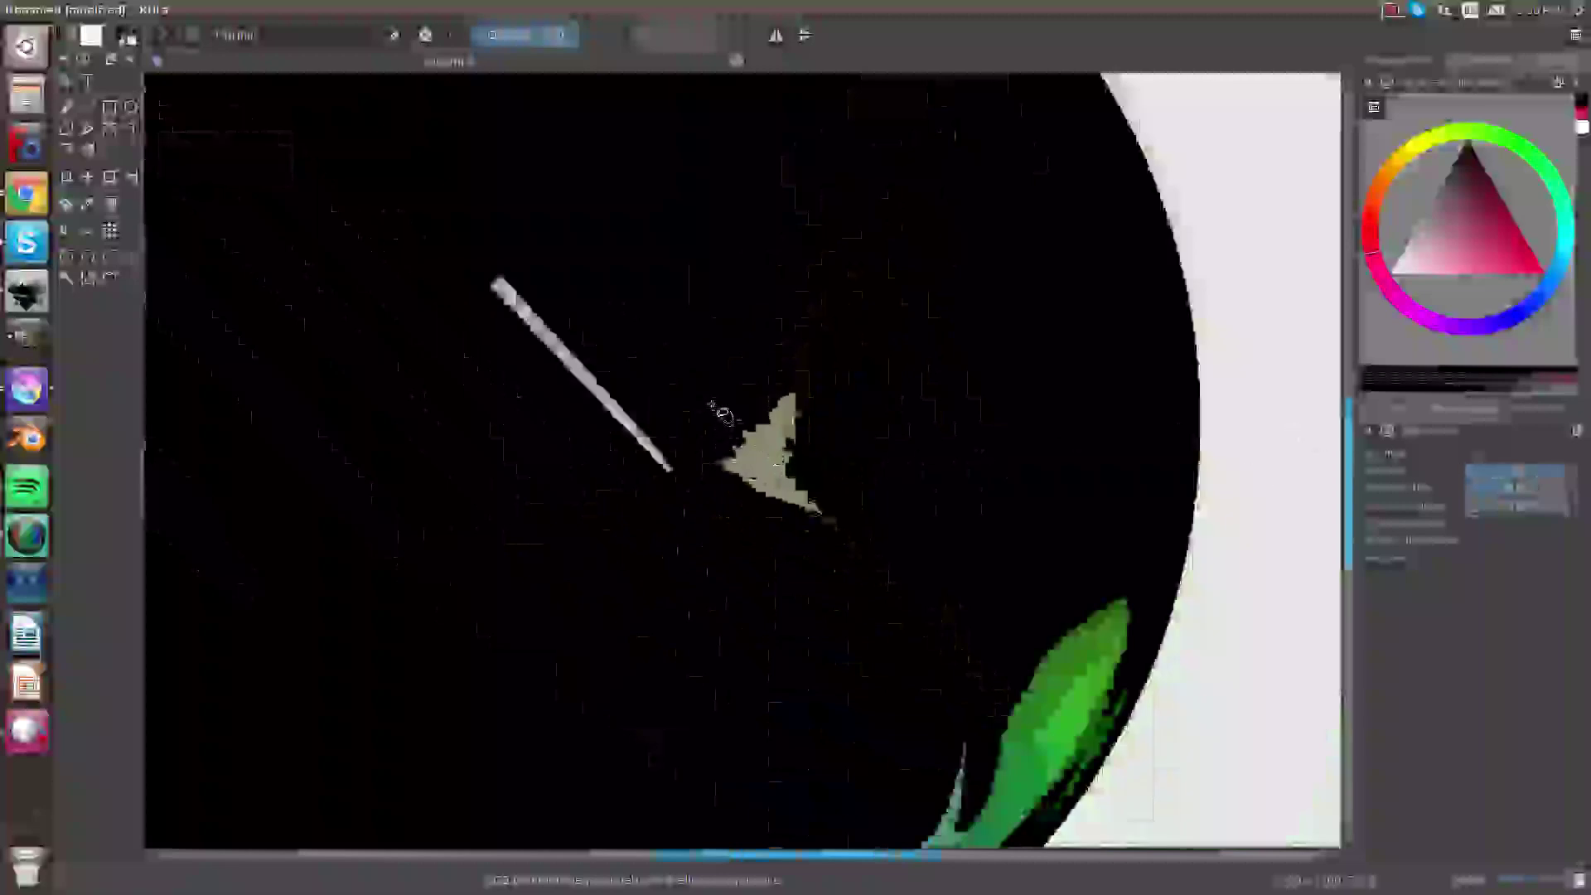
pyautogui.scroll(-4, 723, 412)
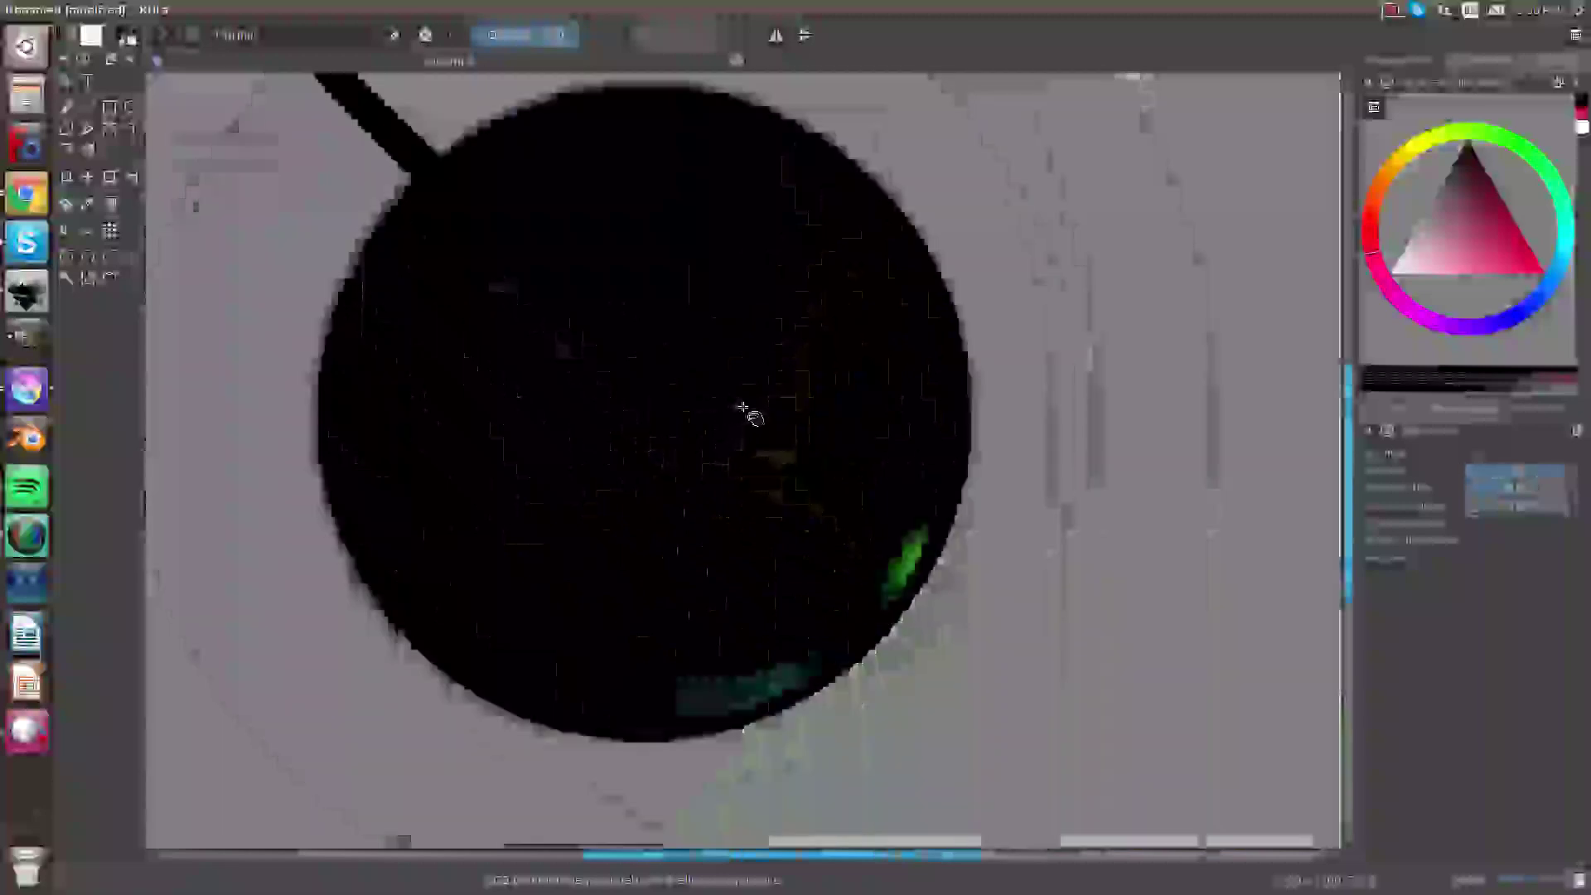
# Step: Fill again from the middle of the circle with near-black to darken the surrounding canvas background
pyautogui.scroll(-1, 952, 440)
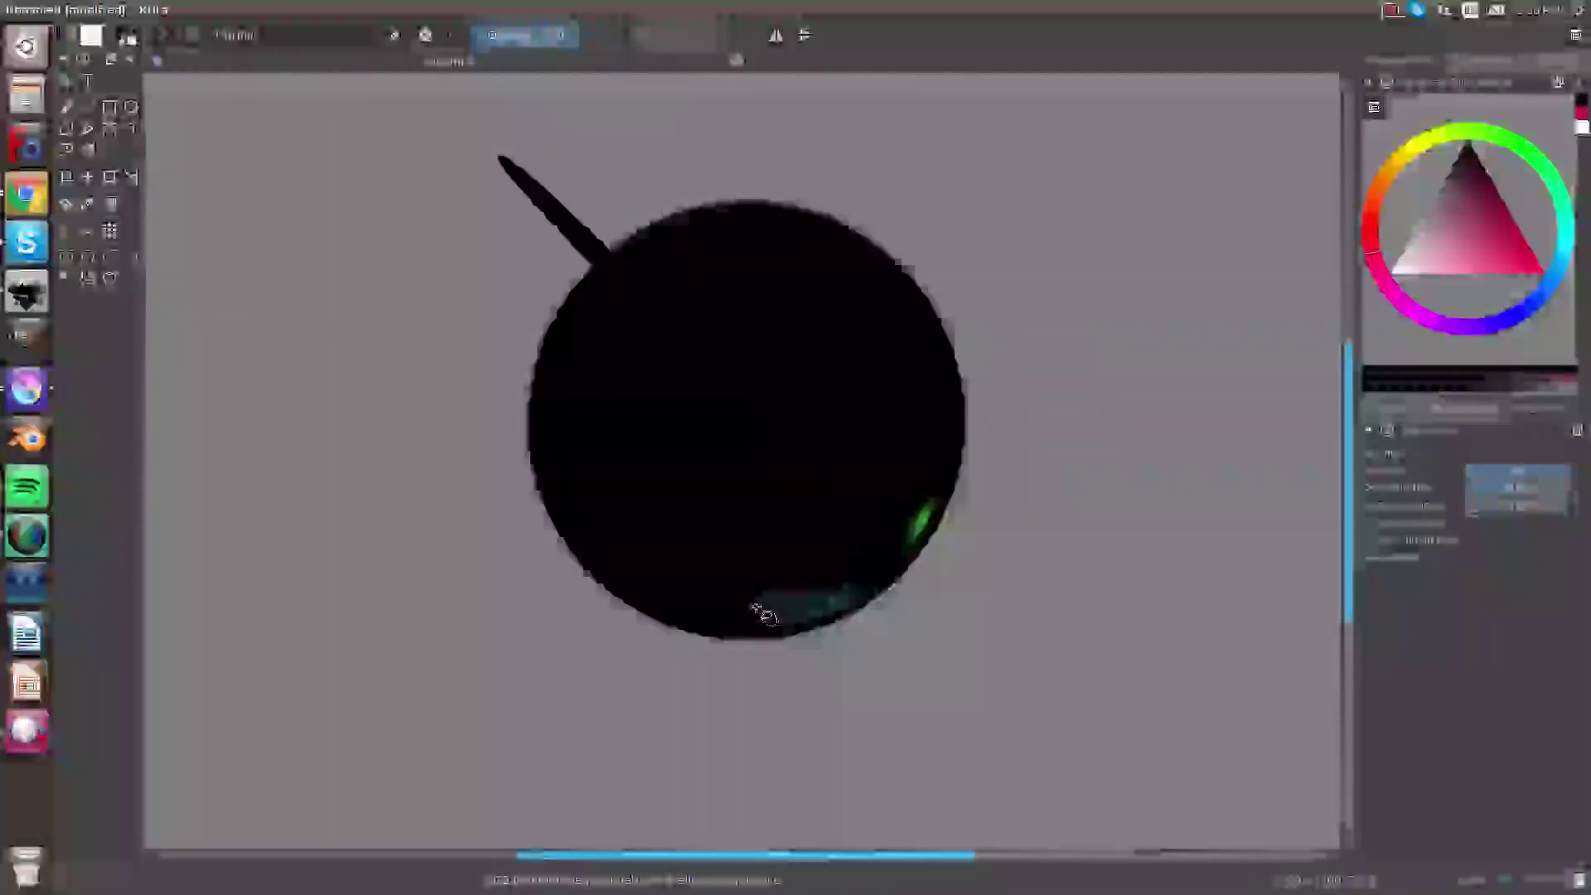
pyautogui.scroll(1, 727, 596)
pyautogui.scroll(-1, 693, 390)
pyautogui.click(687, 425)
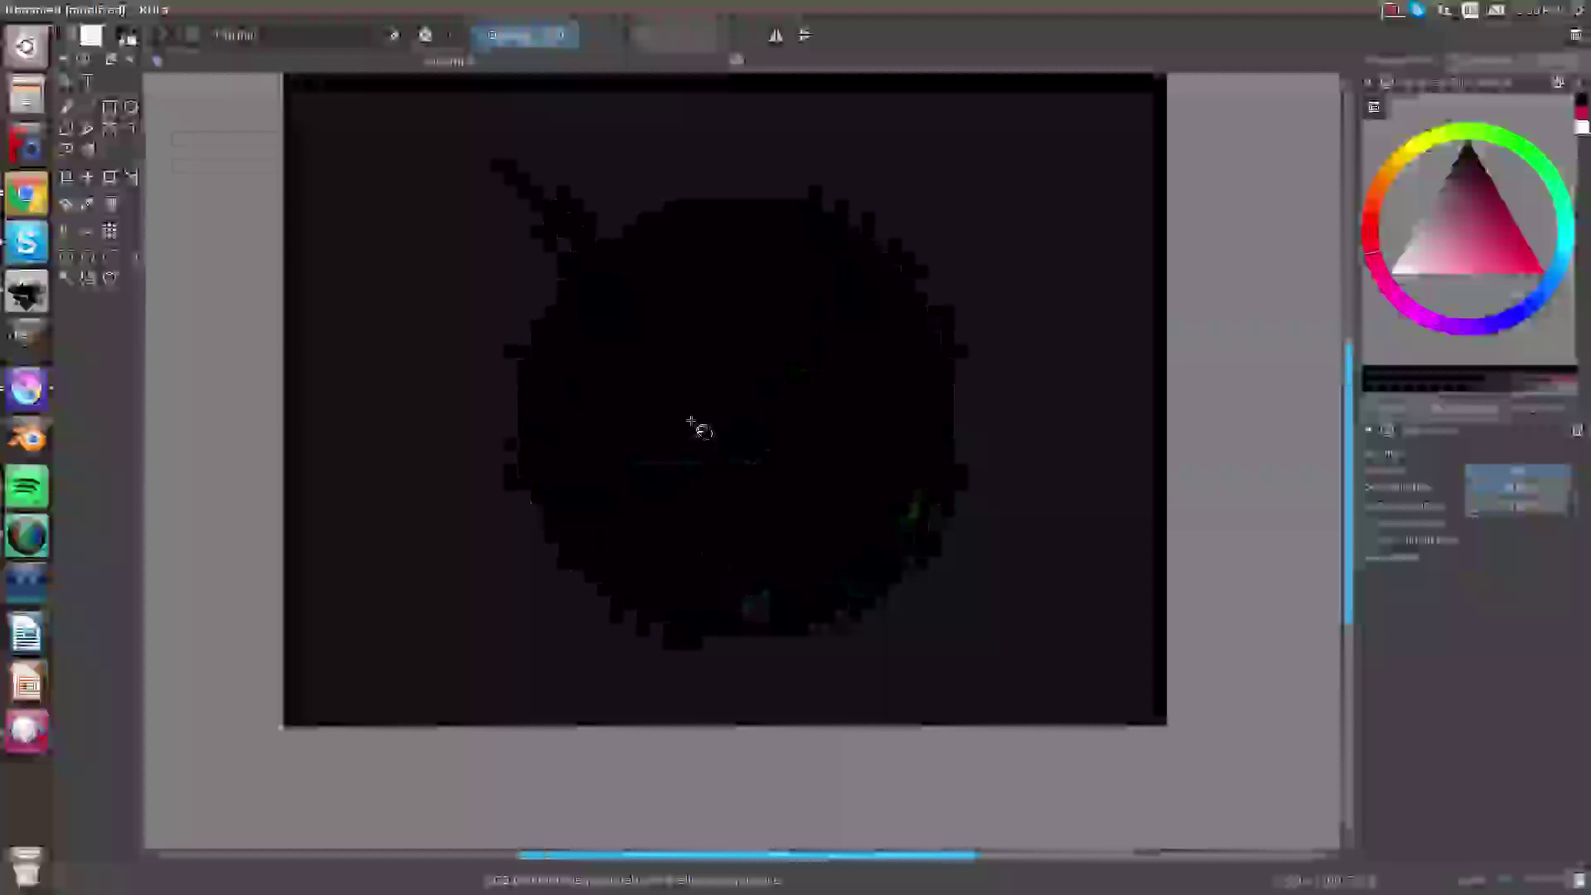
# Step: Fill the leftover bright green patches near the circle's lower-right edge with near-black
pyautogui.scroll(1, 702, 433)
pyautogui.scroll(-1, 707, 440)
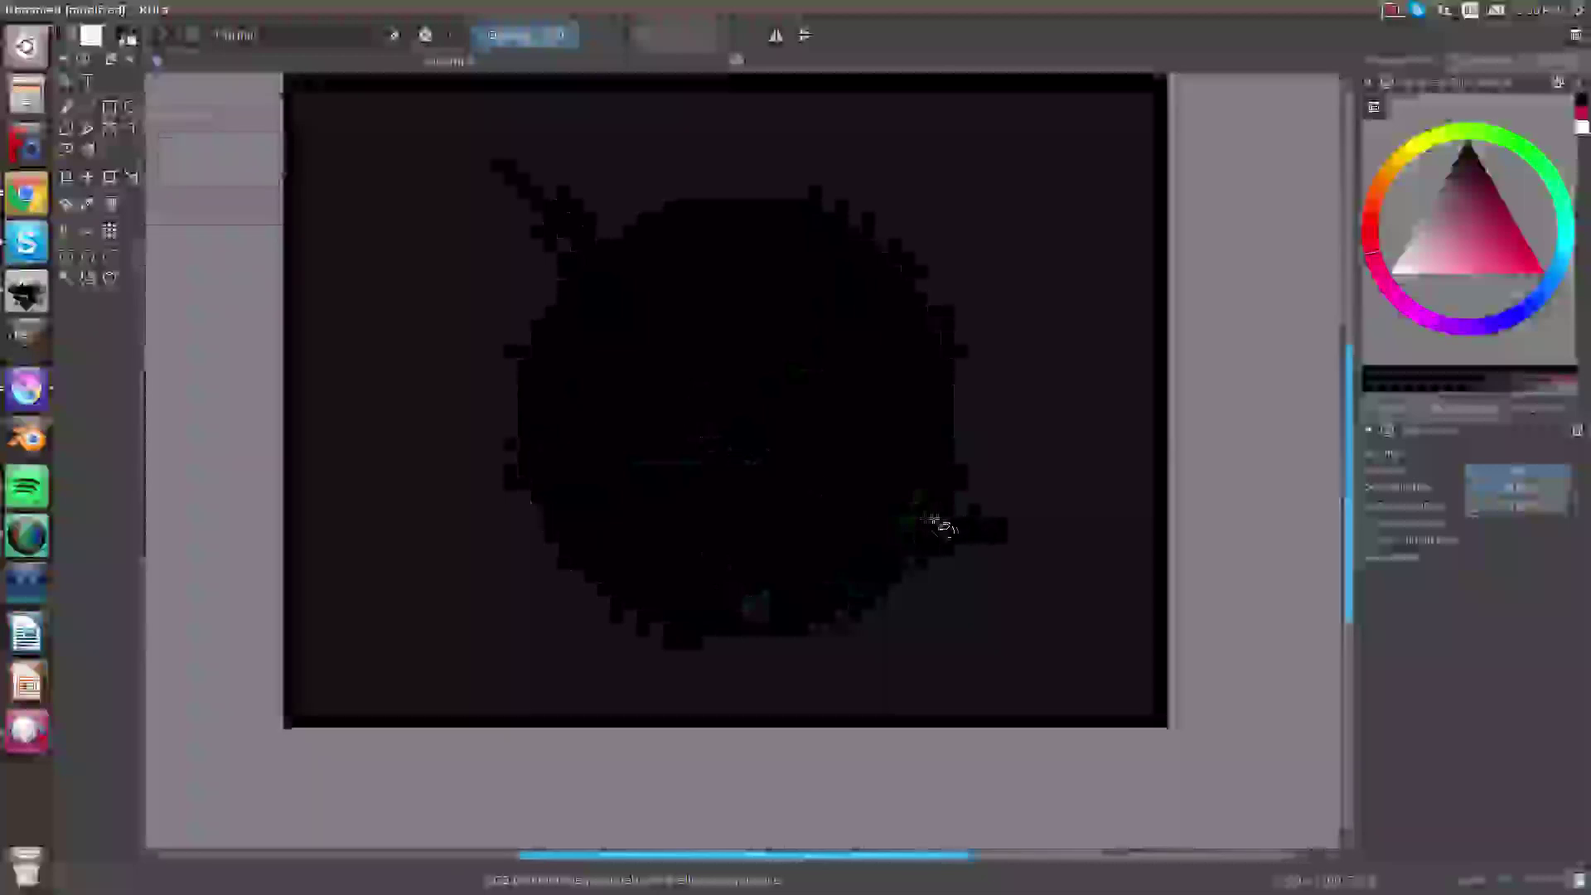
pyautogui.scroll(3, 921, 520)
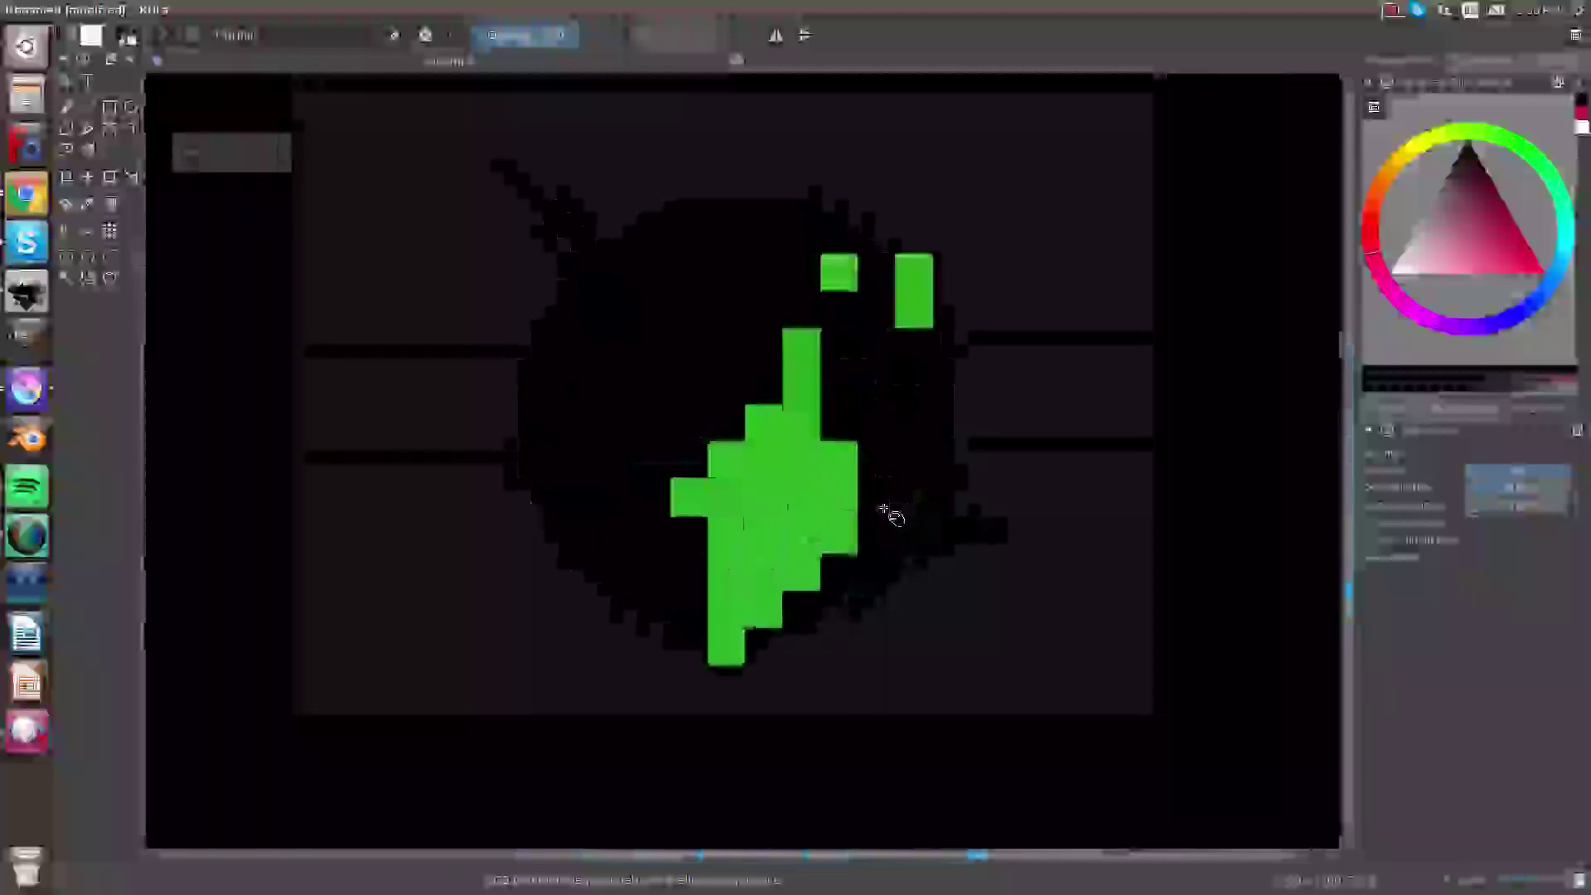
pyautogui.hotkey('ctrl', 'z')
pyautogui.hotkey('ctrl', 'z')
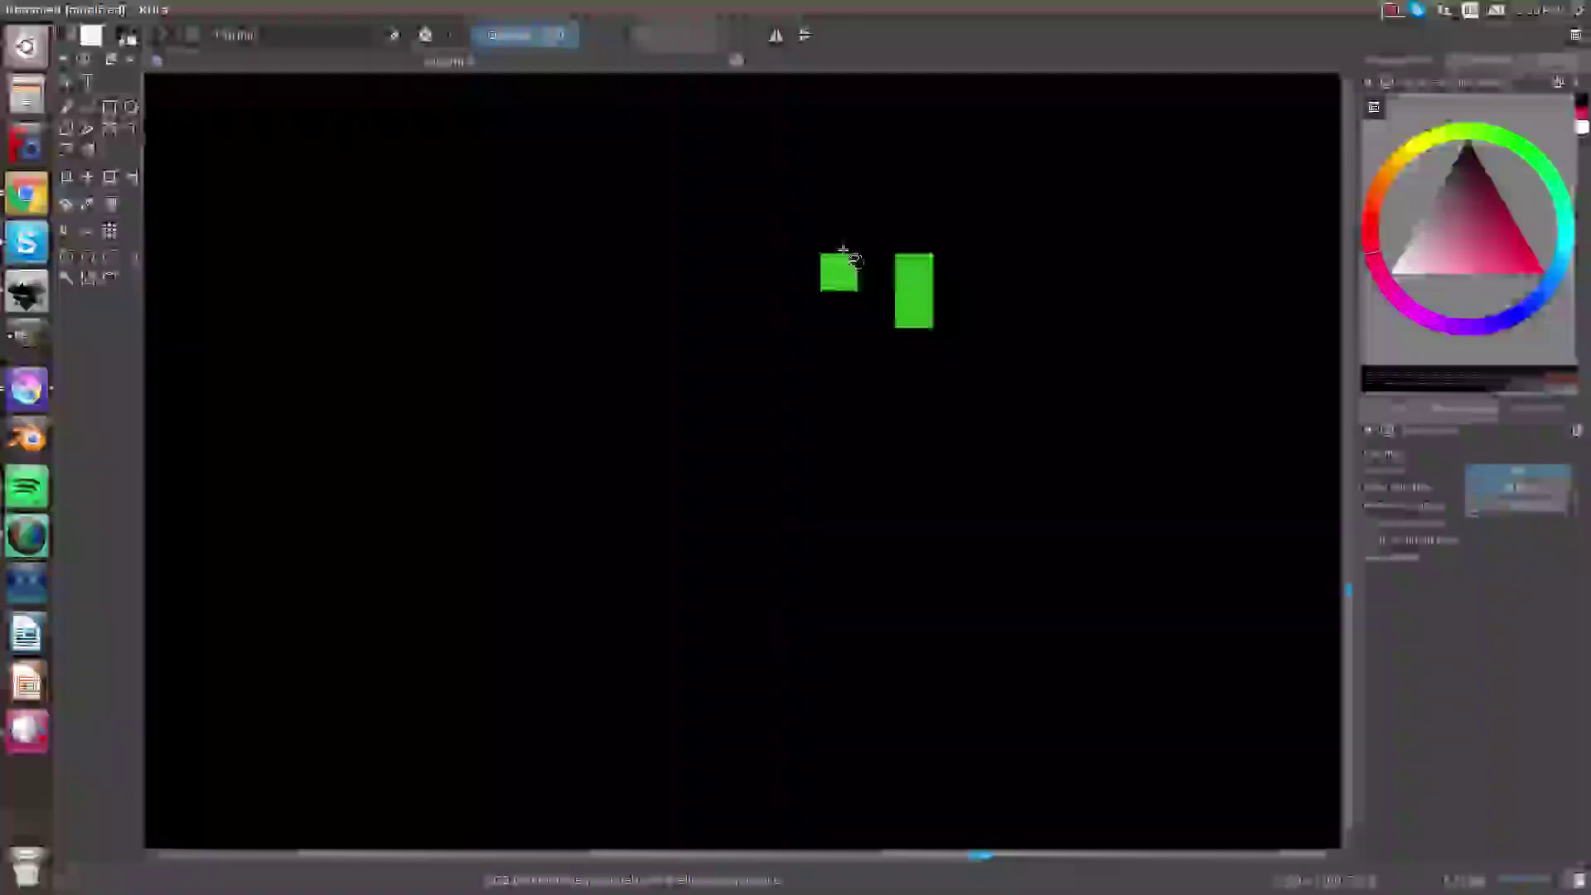
pyautogui.click(916, 300)
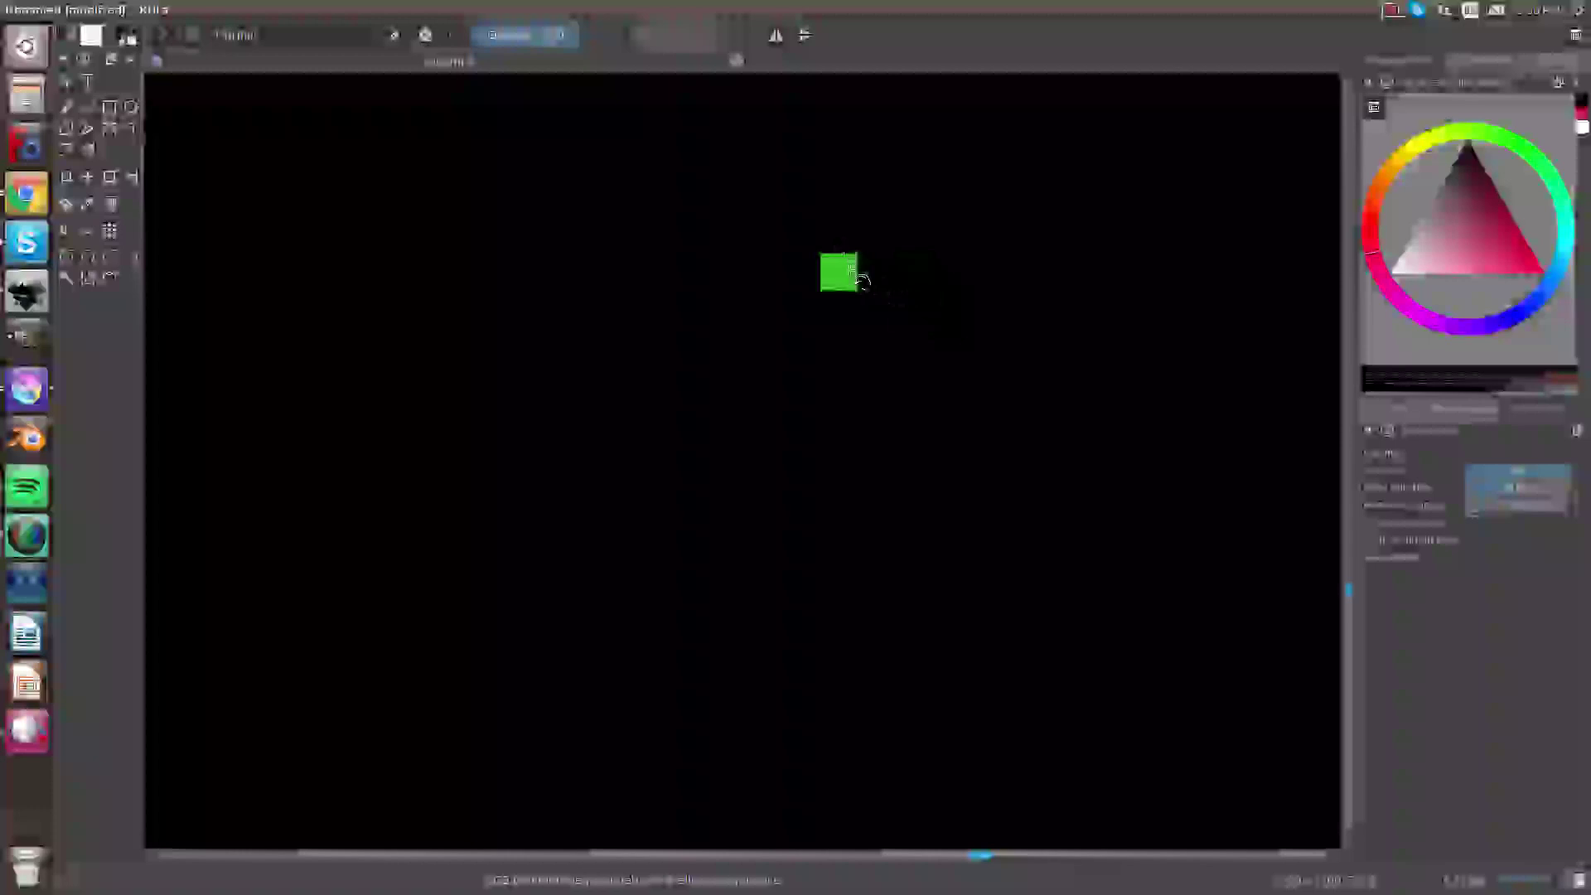
# Step: Undo the latest near-black fills of the bright green patches, the surrounding green area and the canvas background
pyautogui.hotkey('ctrl', 'z')
pyautogui.hotkey('ctrl', 'z')
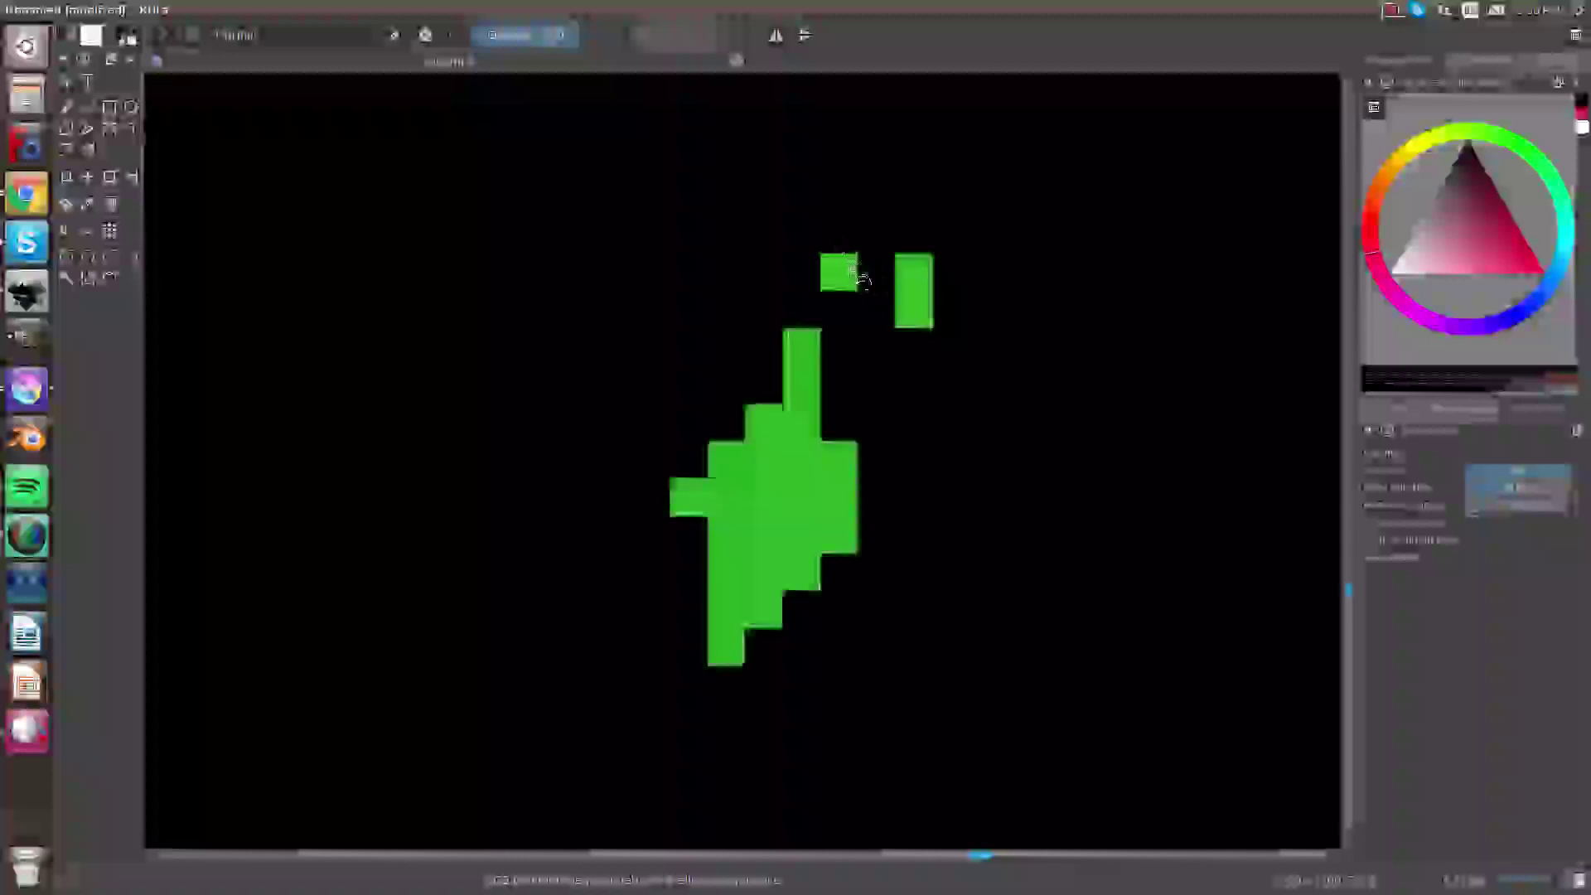
pyautogui.hotkey('ctrl', 'z')
pyautogui.hotkey('ctrl', 'z')
pyautogui.hotkey('ctrl', 'z')
pyautogui.hotkey('ctrl', 'z')
pyautogui.hotkey('ctrl', 'z')
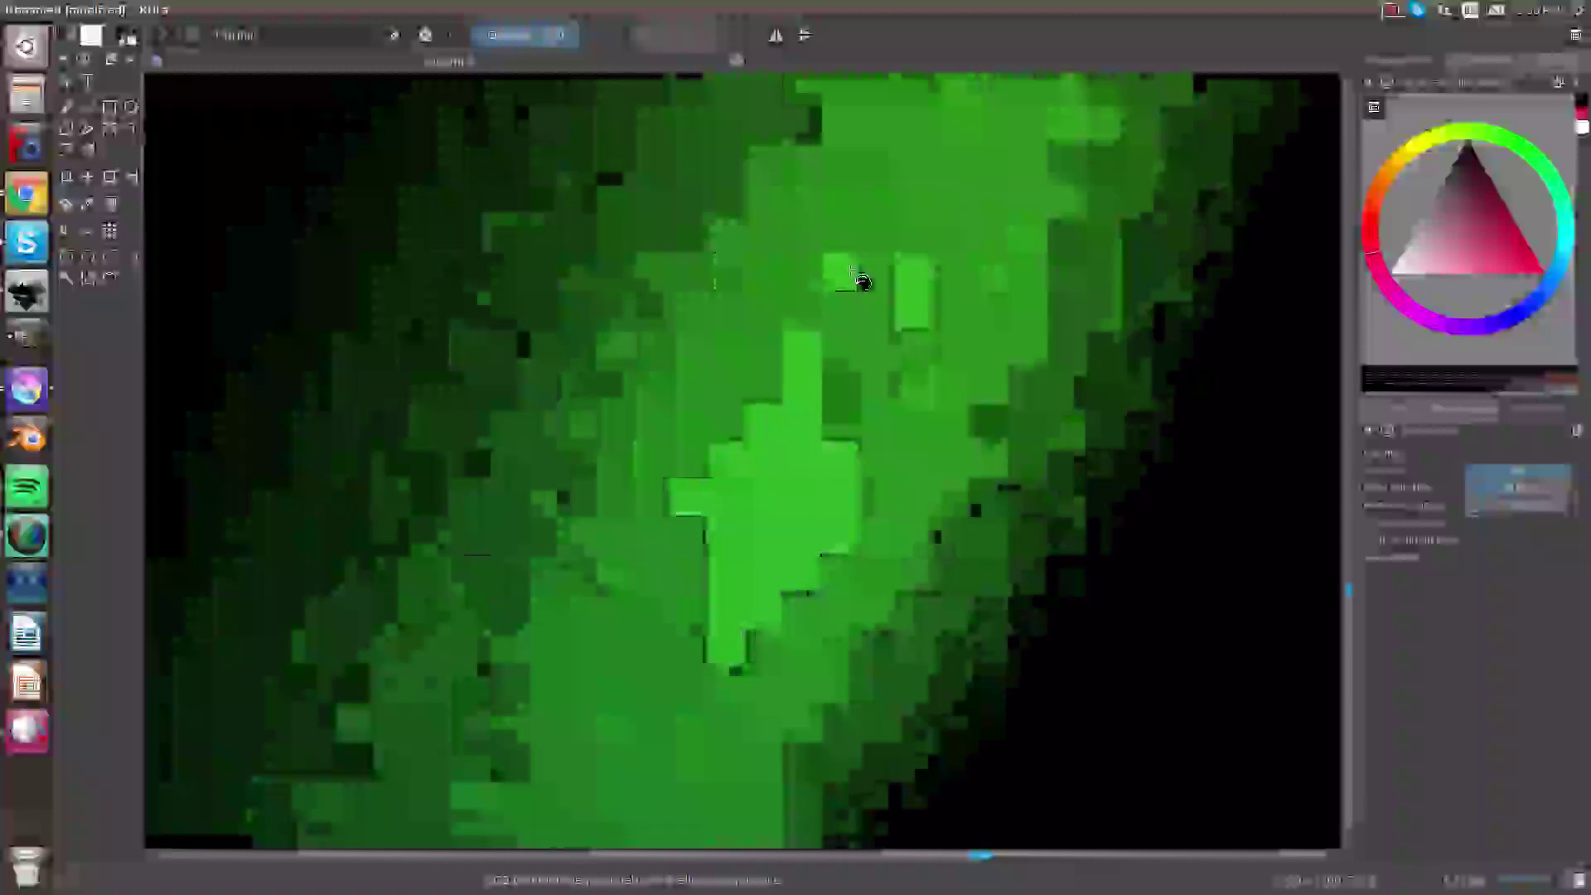
pyautogui.scroll(-8, 862, 281)
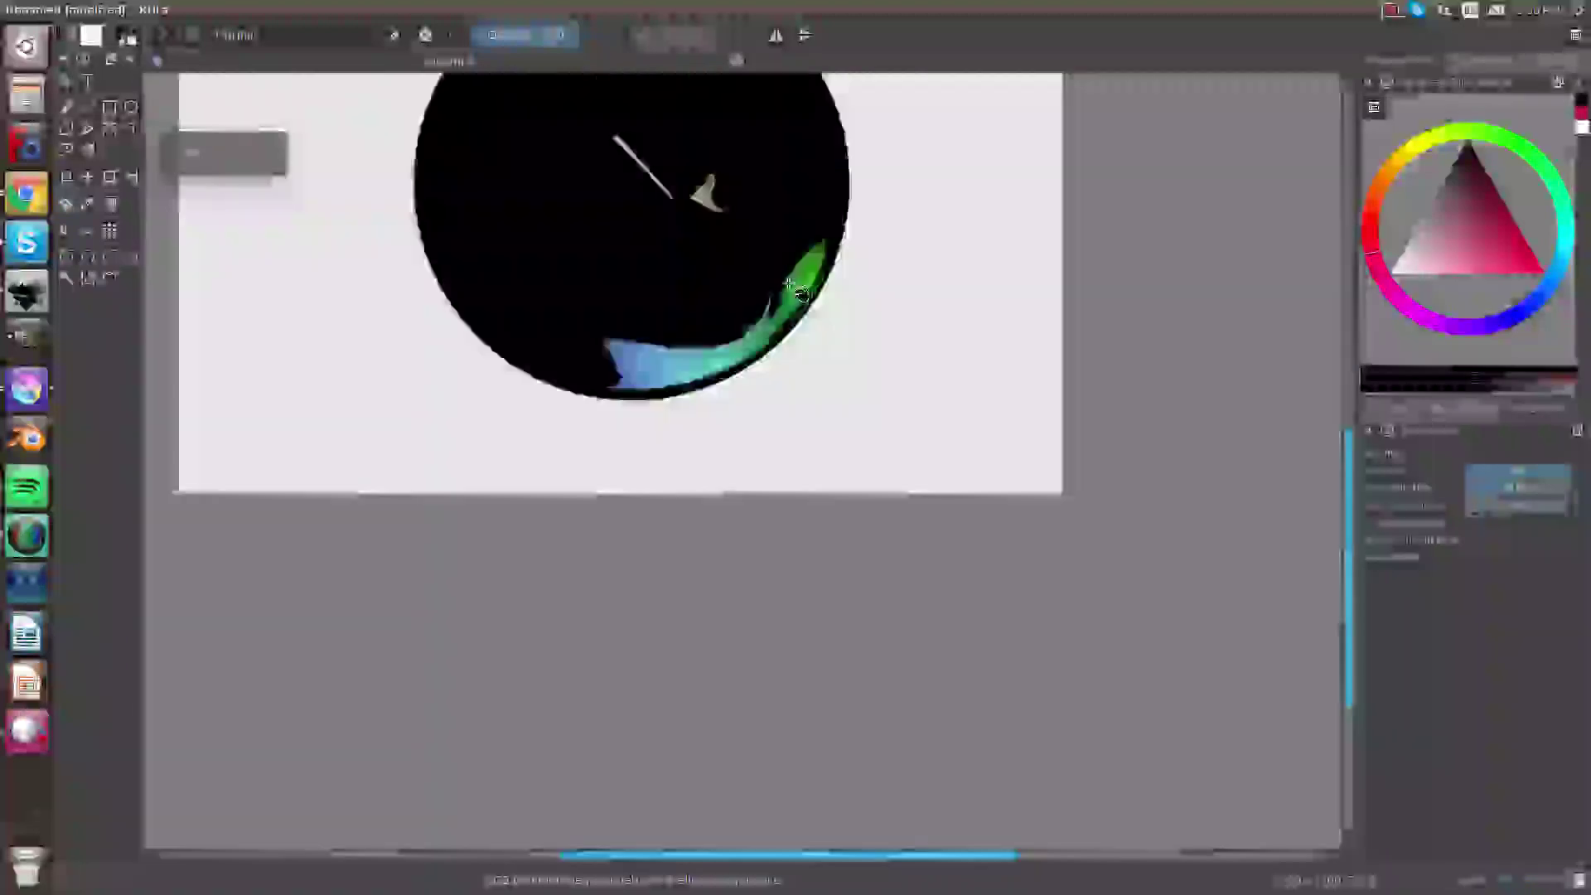
pyautogui.moveTo(789, 271); pyautogui.dragTo(869, 564)
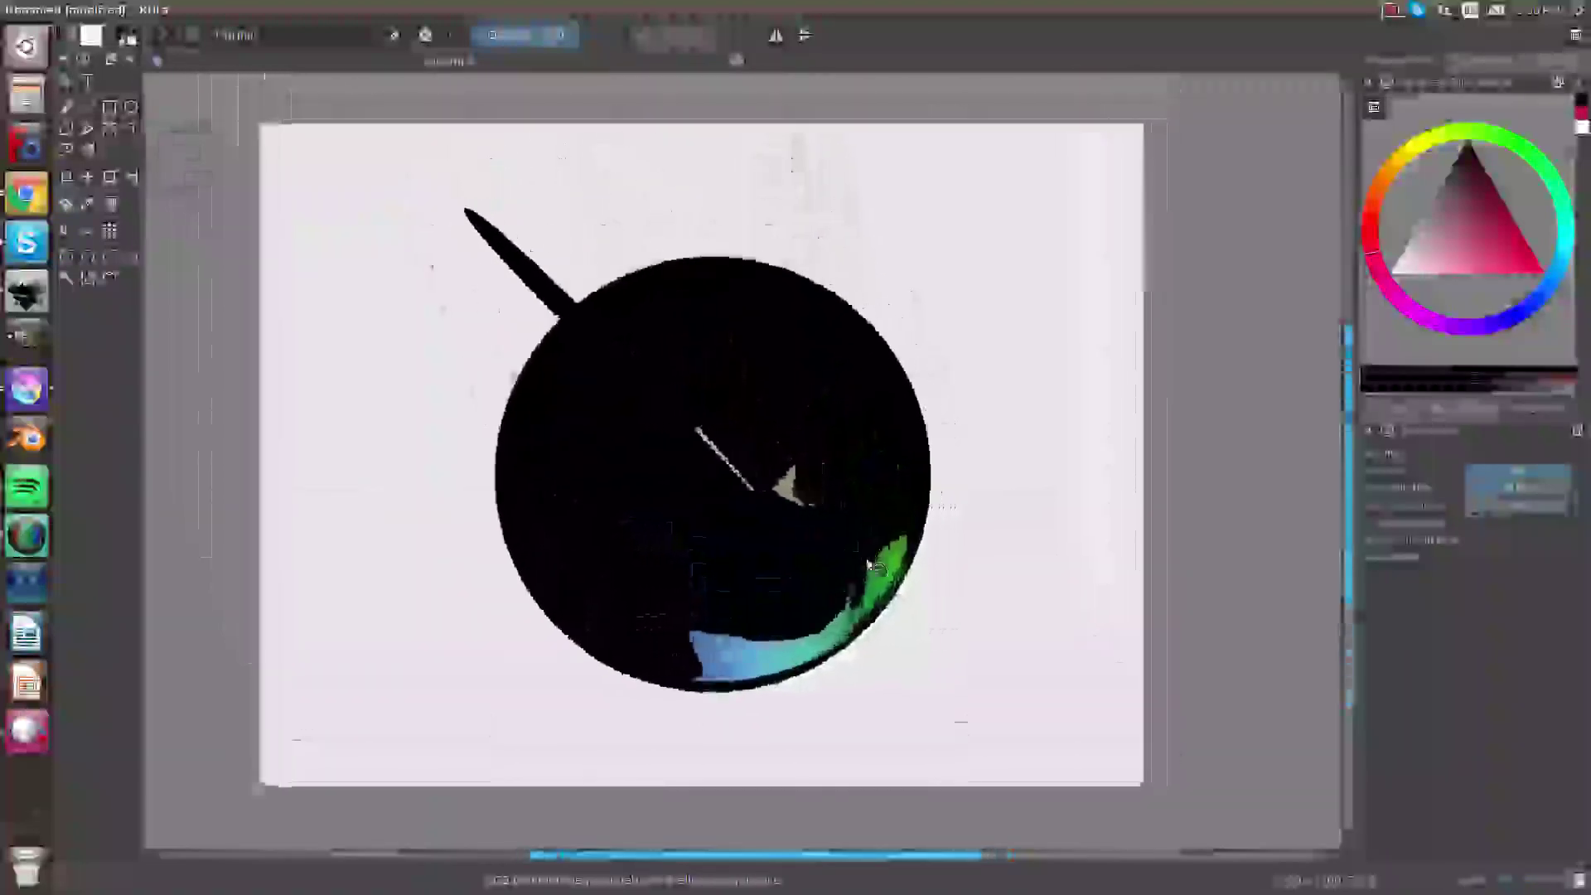
pyautogui.scroll(1, 709, 519)
pyautogui.scroll(-1, 709, 518)
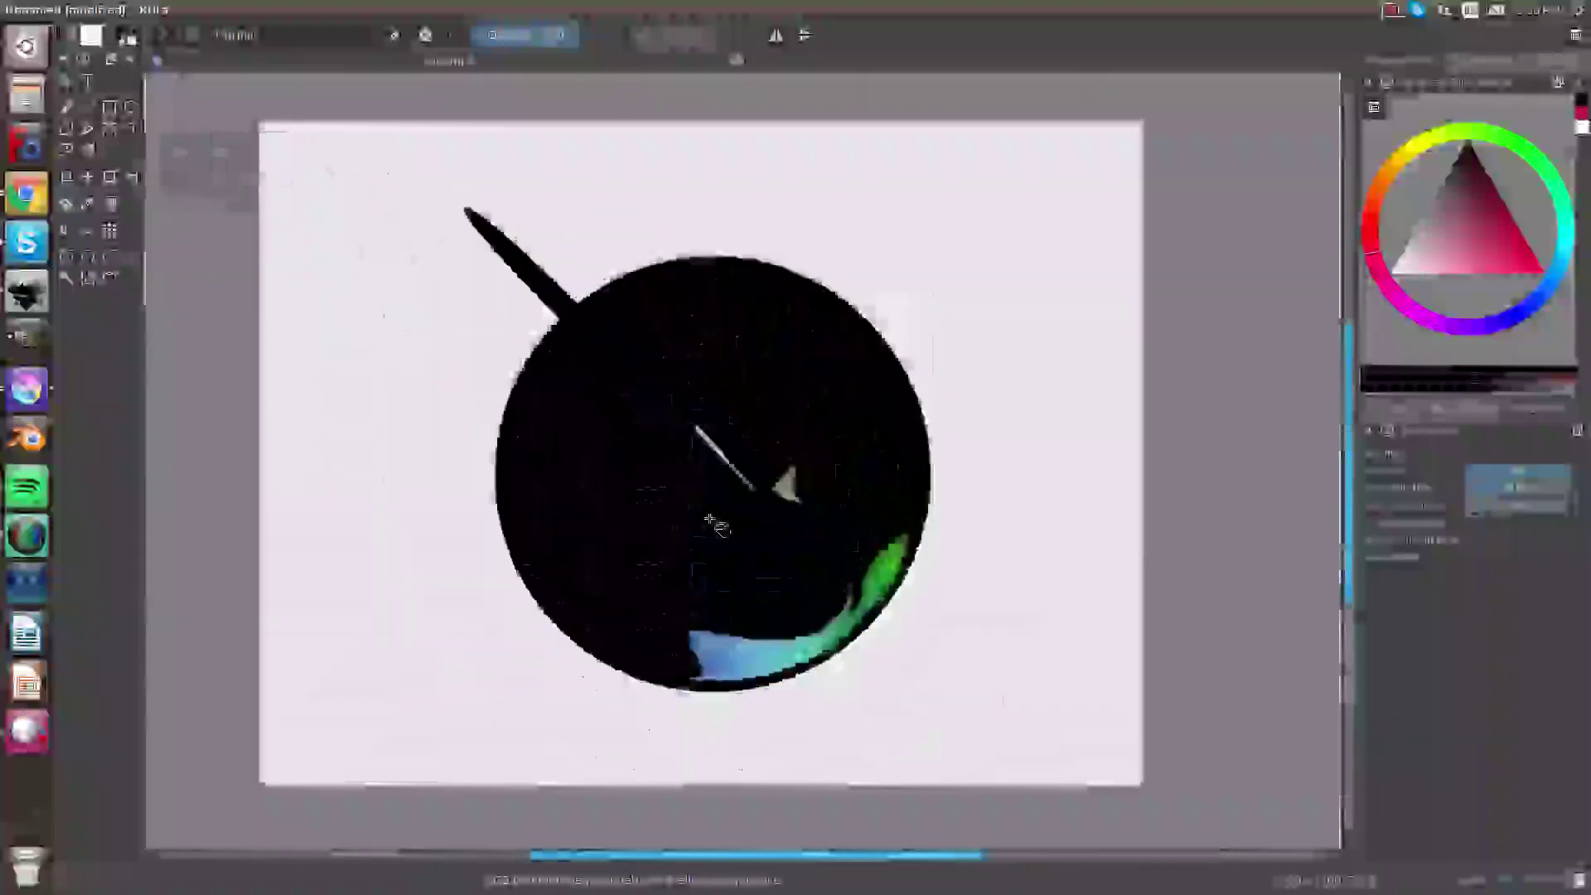
pyautogui.moveTo(710, 519); pyautogui.dragTo(756, 511)
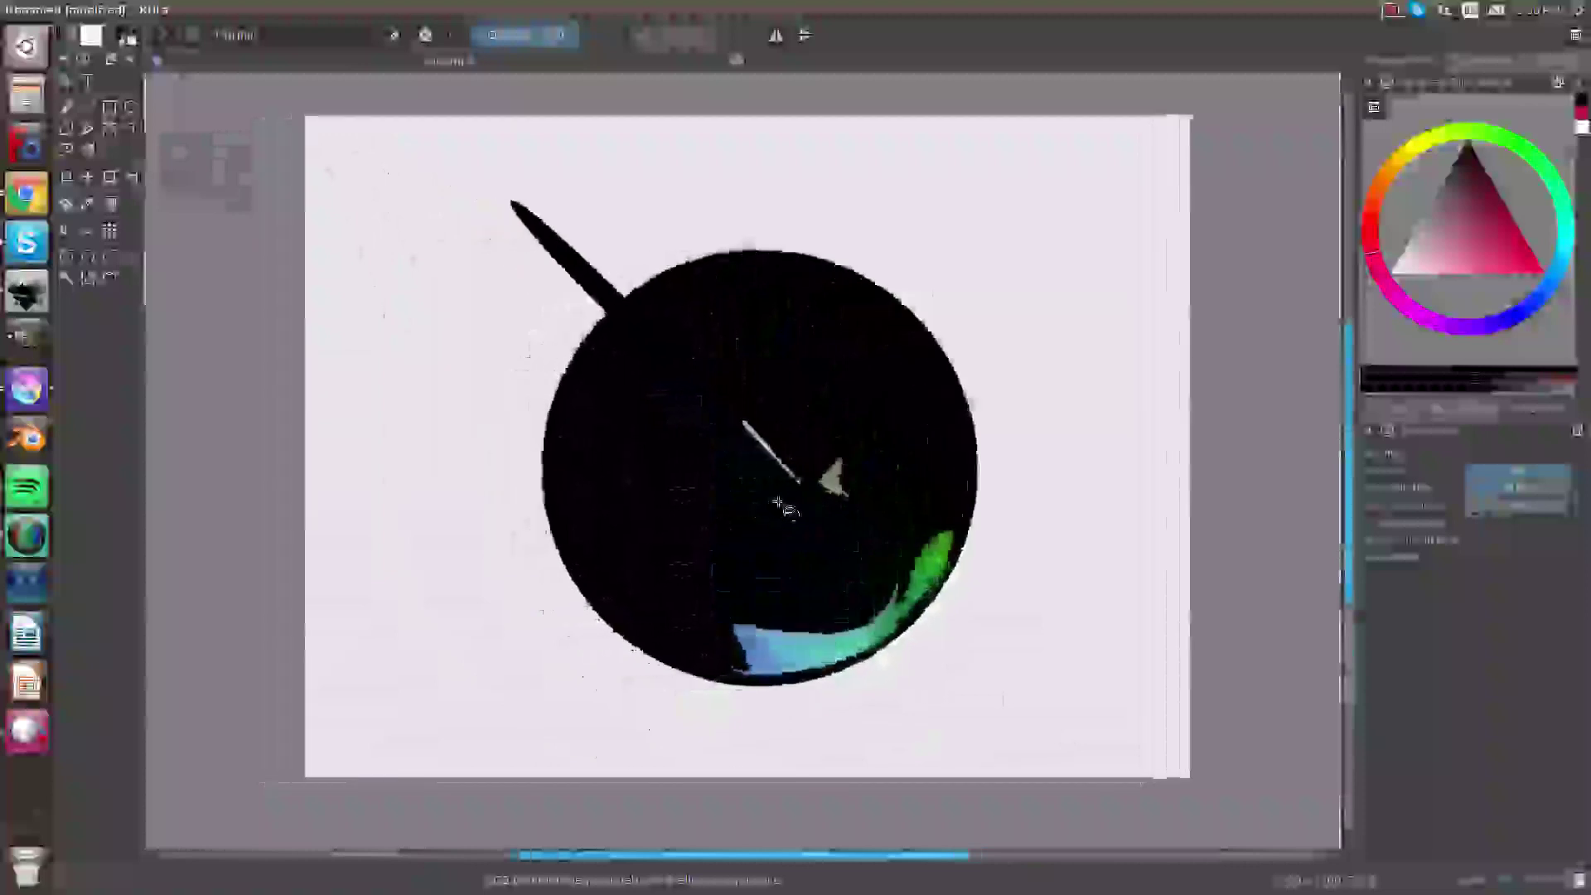